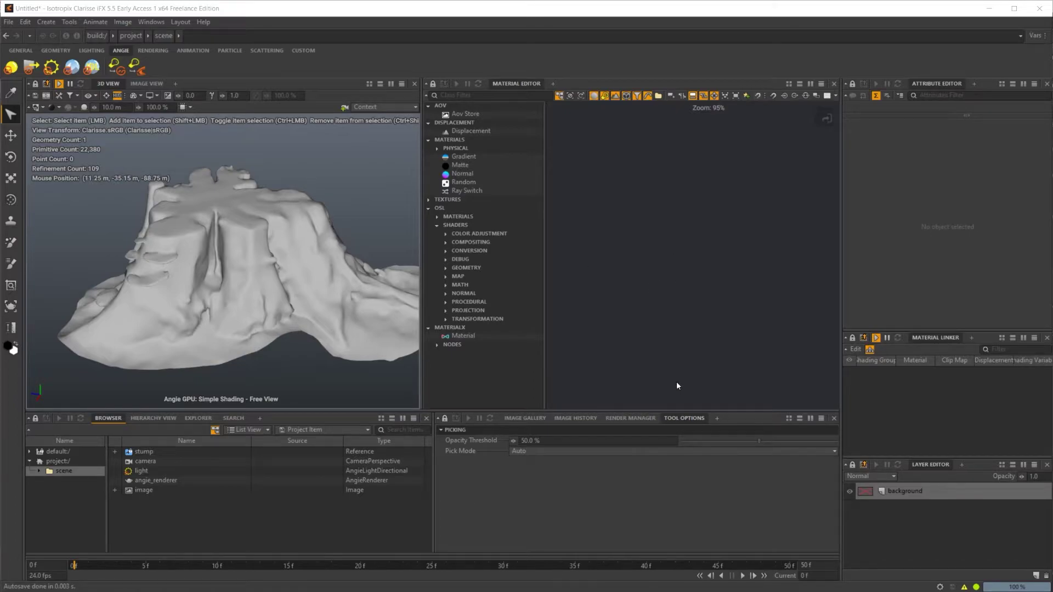
Add an Autodesk Standard Surface material node to the material graph, filtered with 'au'.
{"action": "right_click", "coordinate": [686, 215]}
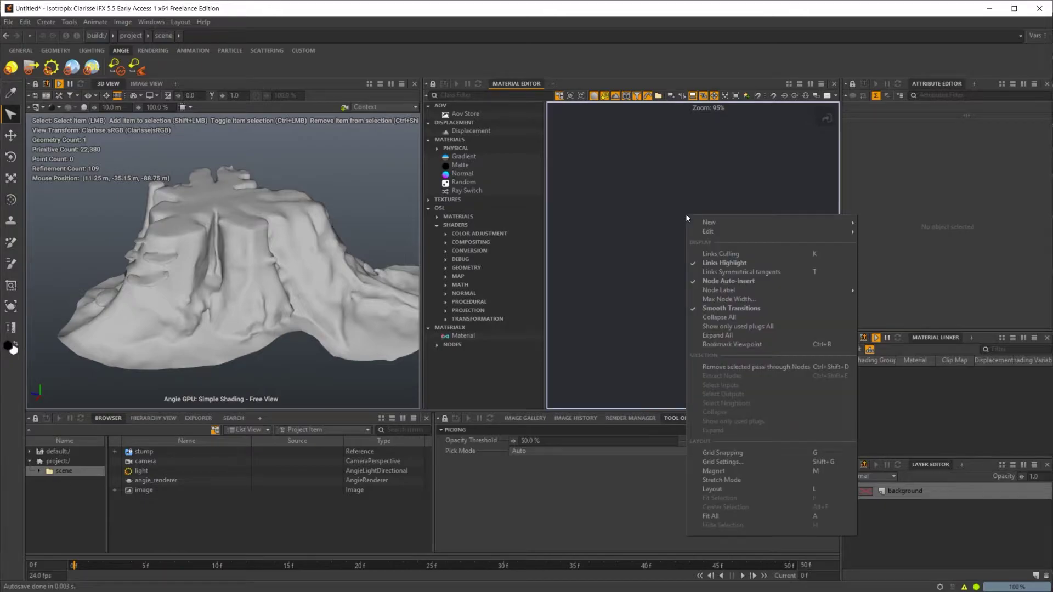
{"action": "type", "text": "aut"}
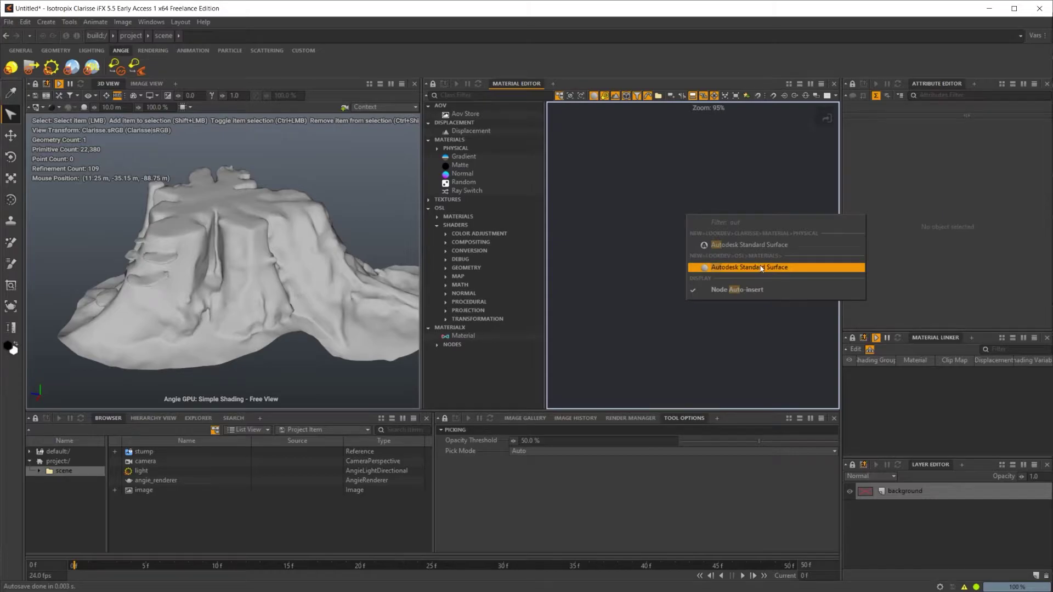
{"action": "left_click", "coordinate": [733, 267]}
{"action": "left_click", "coordinate": [725, 242]}
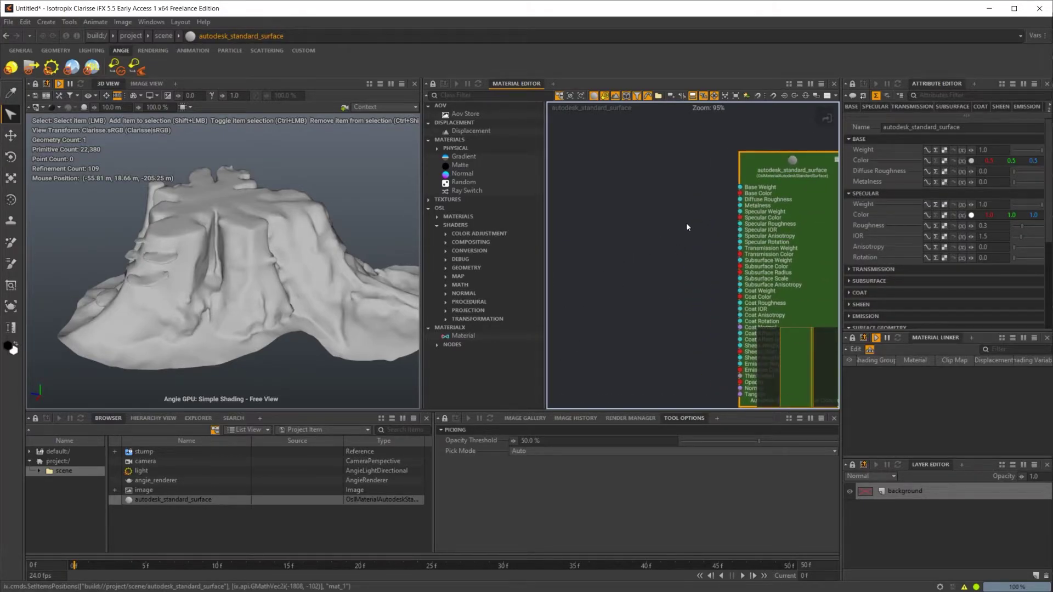
{"action": "right_click", "coordinate": [630, 217]}
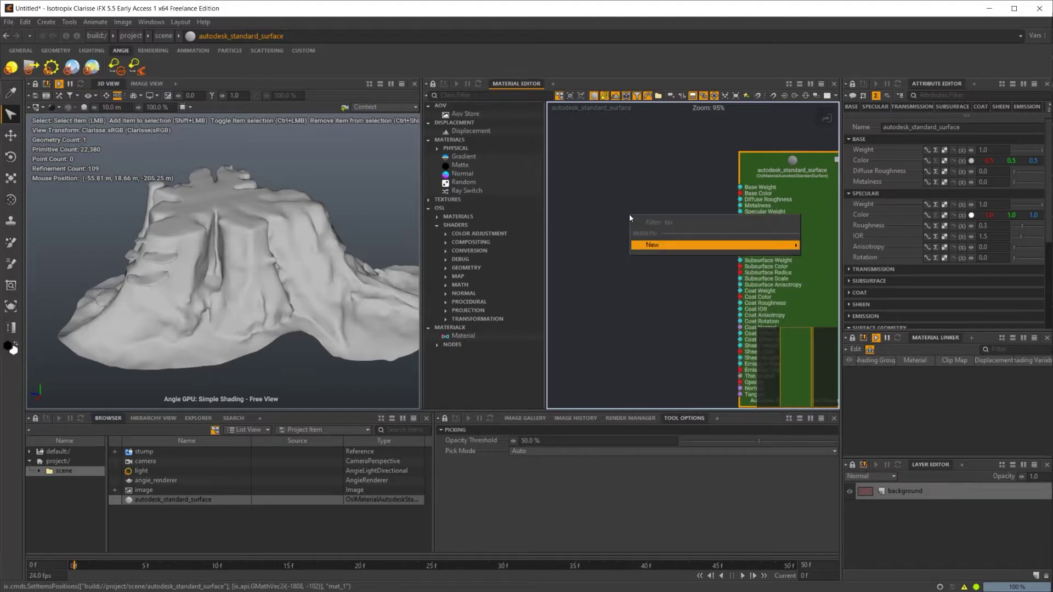
{"action": "left_click", "coordinate": [608, 195]}
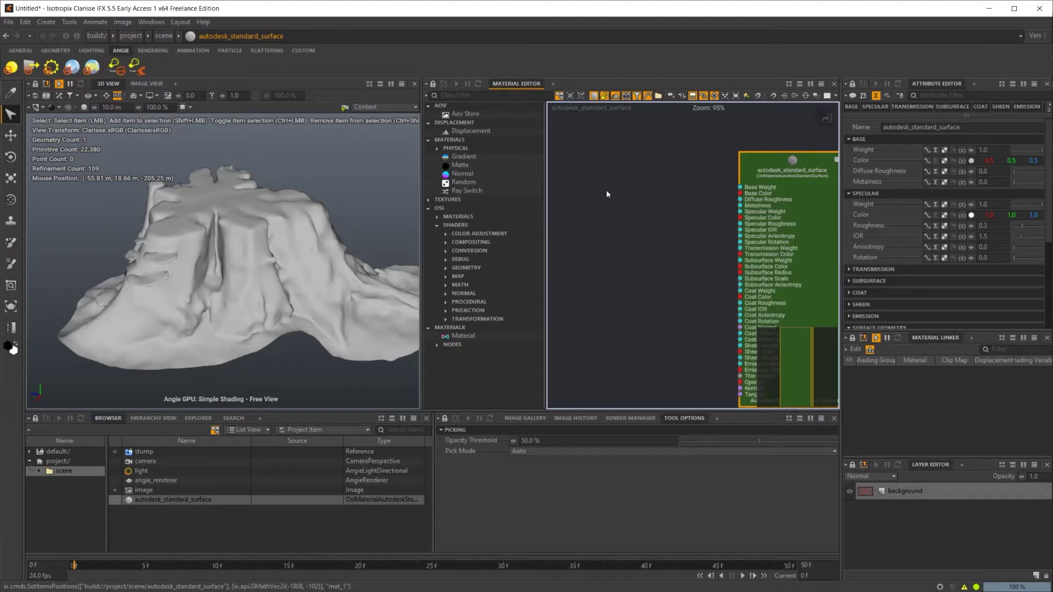
Add a Texture Map File node with the Albedo_4K_rcnx.exr image path as its Filename.
{"action": "left_click", "coordinate": [445, 277]}
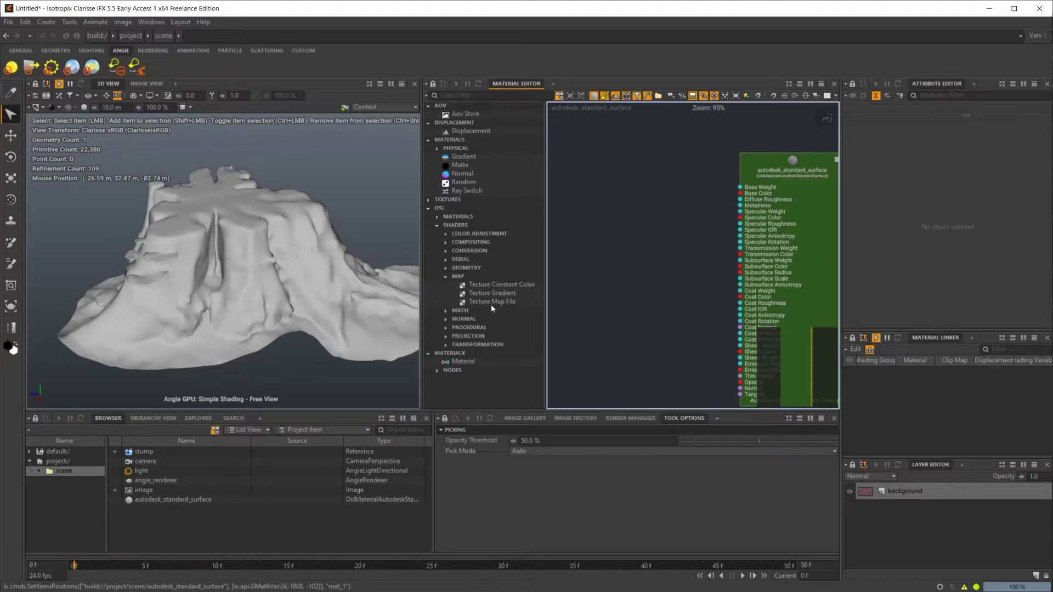
{"action": "left_click_drag", "start_coordinate": [491, 303], "coordinate": [590, 214]}
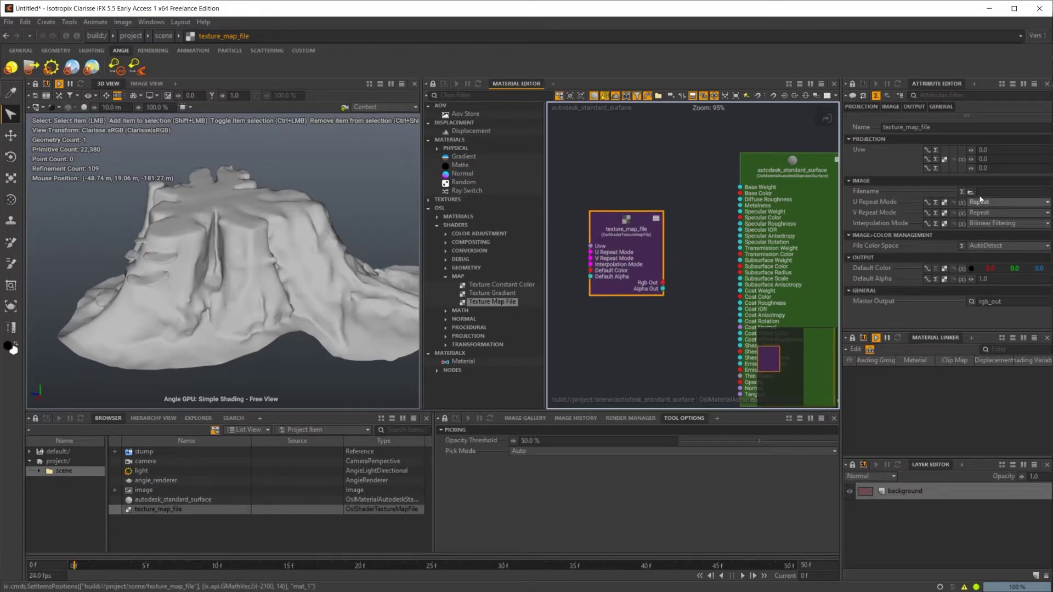
{"action": "type", "text": "F:/Tests/Shading Demo/Old Stump_rcnxx/Albedo_4K__rcnxx.exr"}
{"action": "key", "text": "Return"}
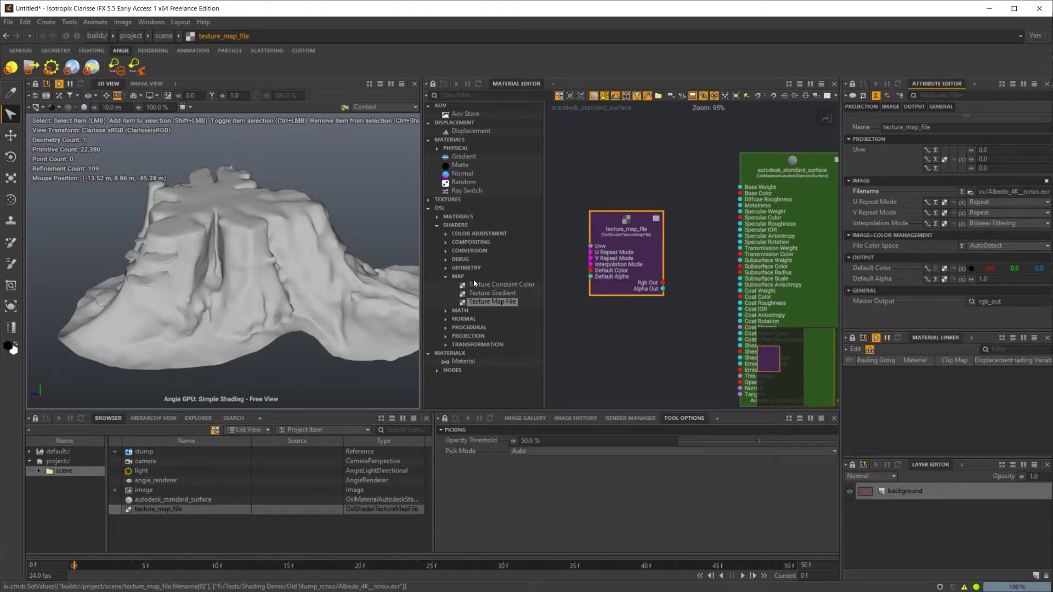
Wire the texture's Rgb Out into Base Color and apply the material to the stump.
{"action": "middle_click_drag", "start_coordinate": [636, 325], "coordinate": [669, 340]}
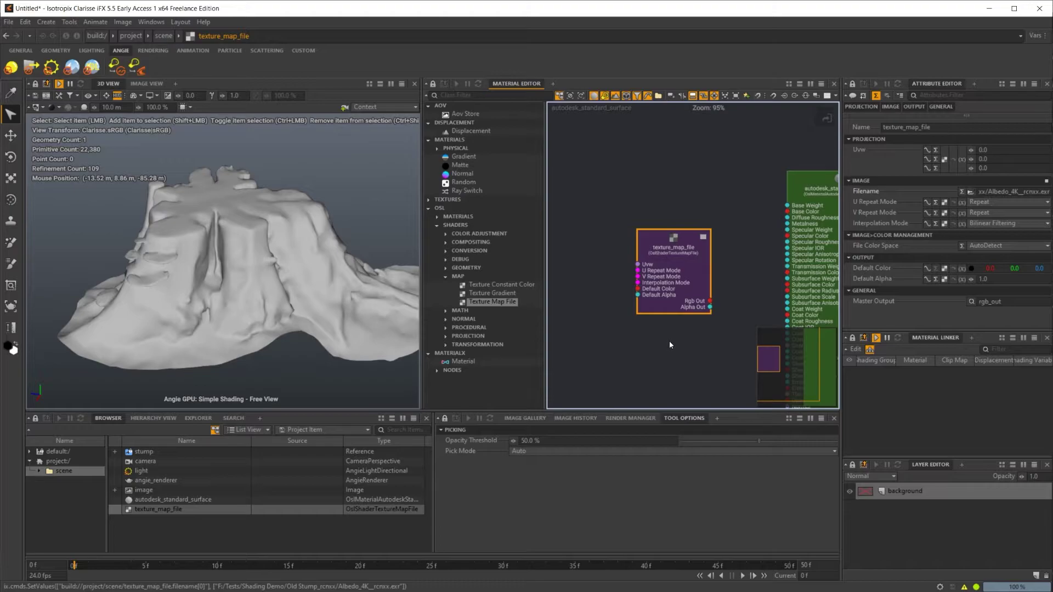
{"action": "left_click_drag", "start_coordinate": [705, 304], "coordinate": [788, 211]}
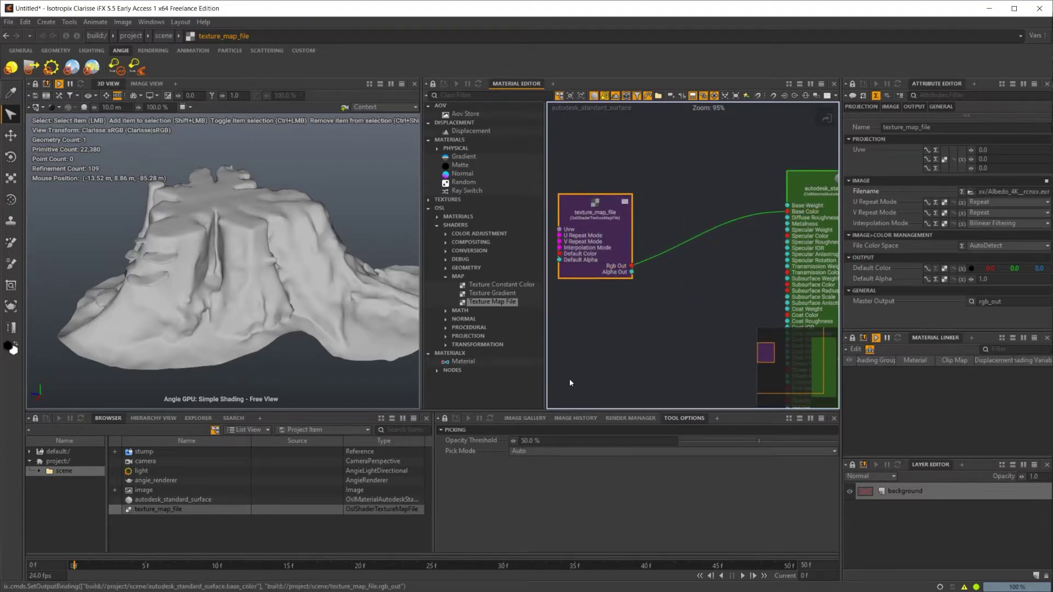
{"action": "left_click", "coordinate": [160, 504]}
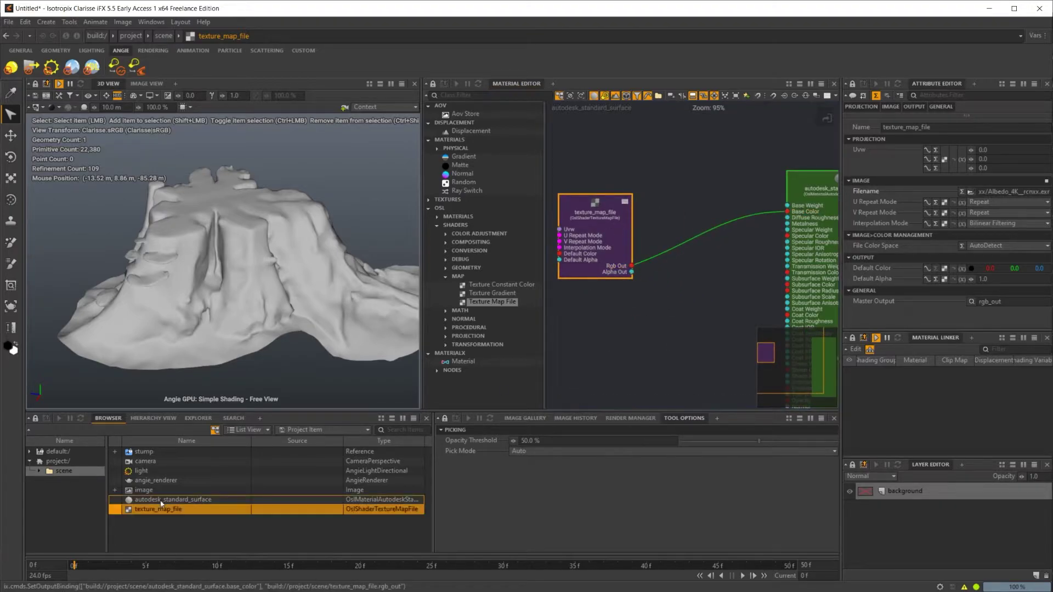
Set the 3D View shading to PBR rendered on the GPU.
{"action": "left_click", "coordinate": [58, 107]}
{"action": "left_click", "coordinate": [120, 137]}
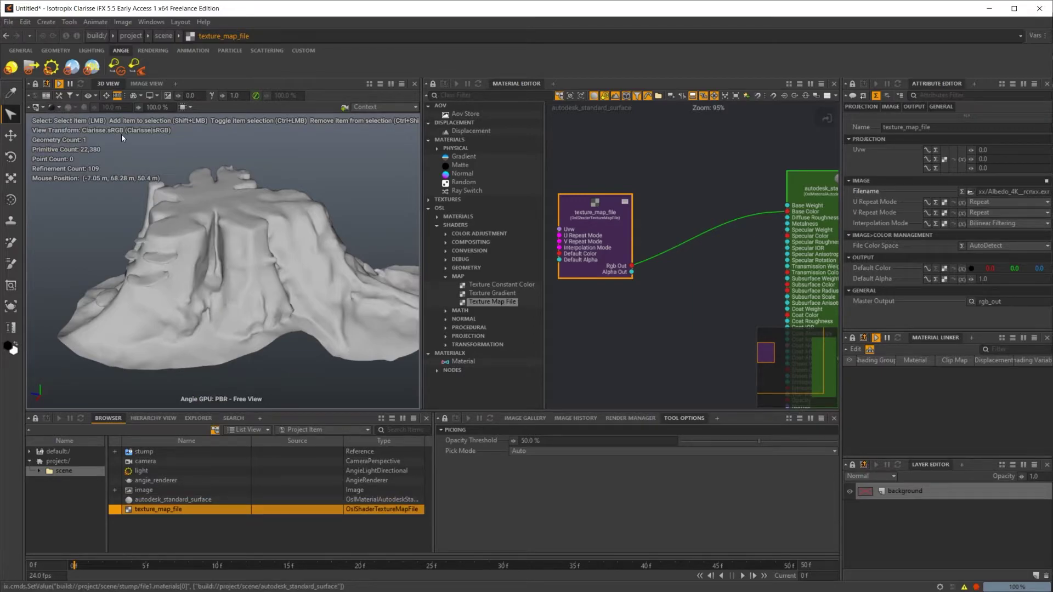
{"action": "left_click", "coordinate": [184, 107]}
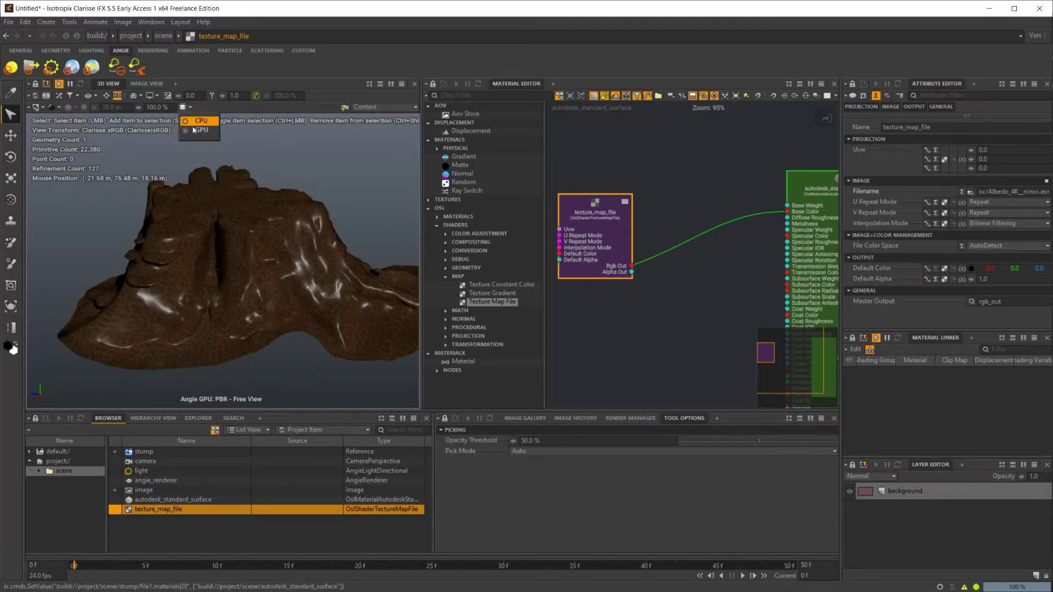
{"action": "left_click", "coordinate": [195, 130]}
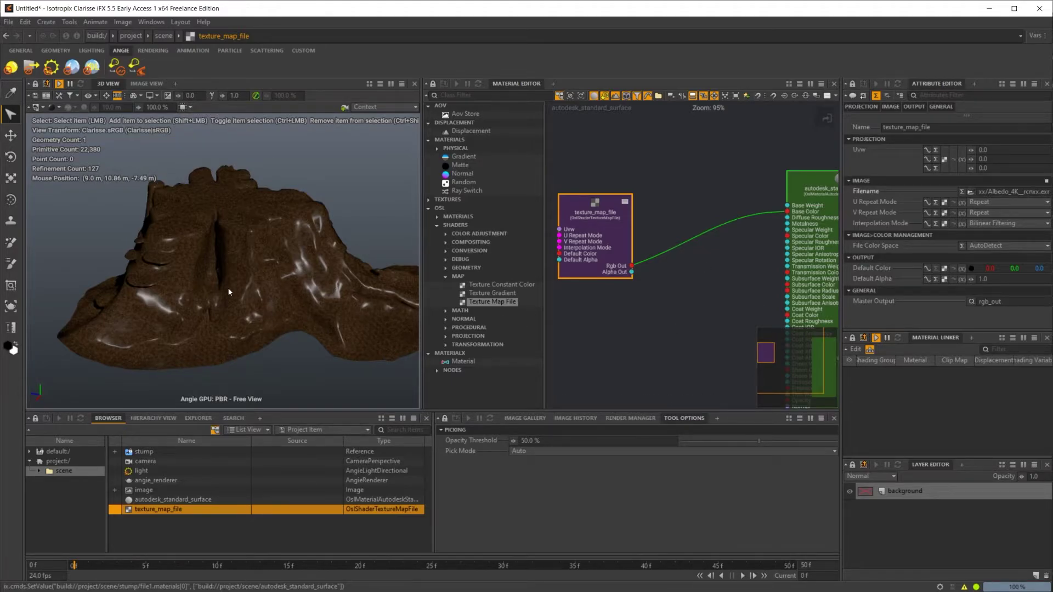
{"action": "scroll", "coordinate": [229, 291], "scroll_direction": "up", "scroll_amount": 3}
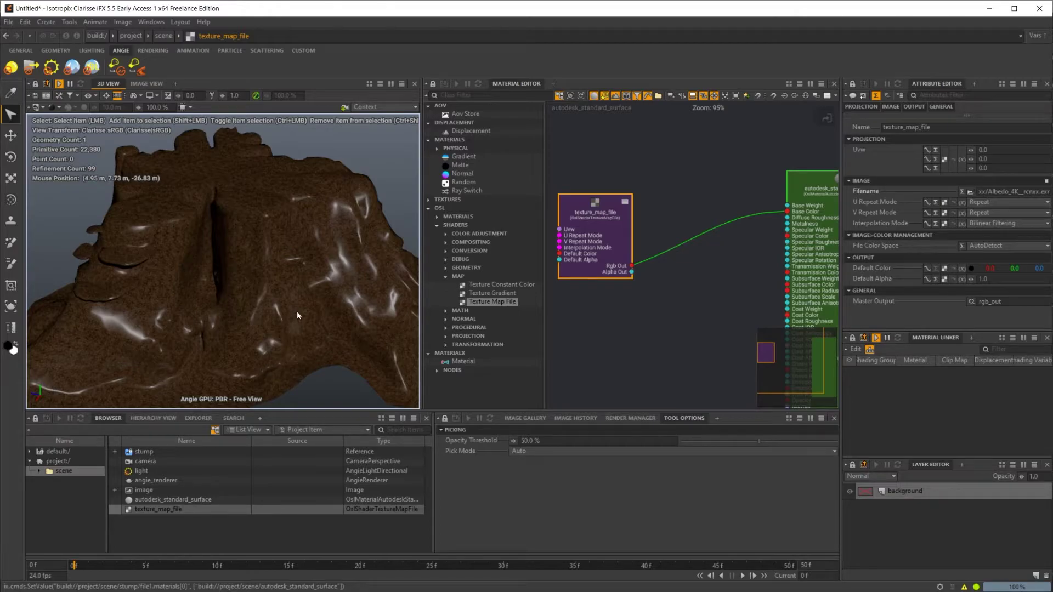
{"action": "scroll", "coordinate": [291, 306], "scroll_direction": "up", "scroll_amount": 2}
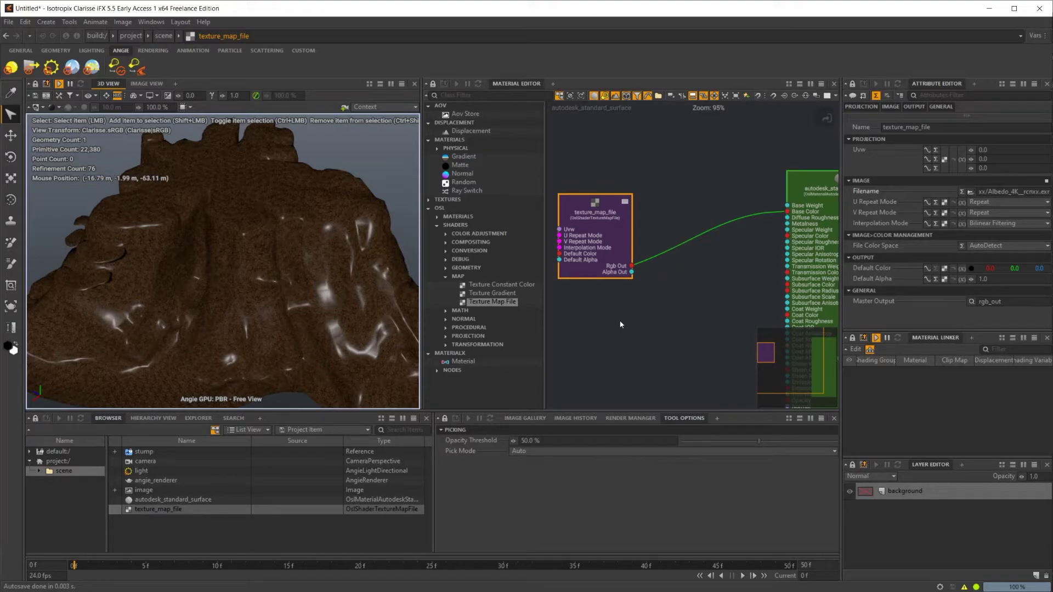
Add a Texture Uv Projection node and link its Uvw output to texture_map_file's Uvw input.
{"action": "middle_click_drag", "start_coordinate": [620, 325], "coordinate": [698, 328]}
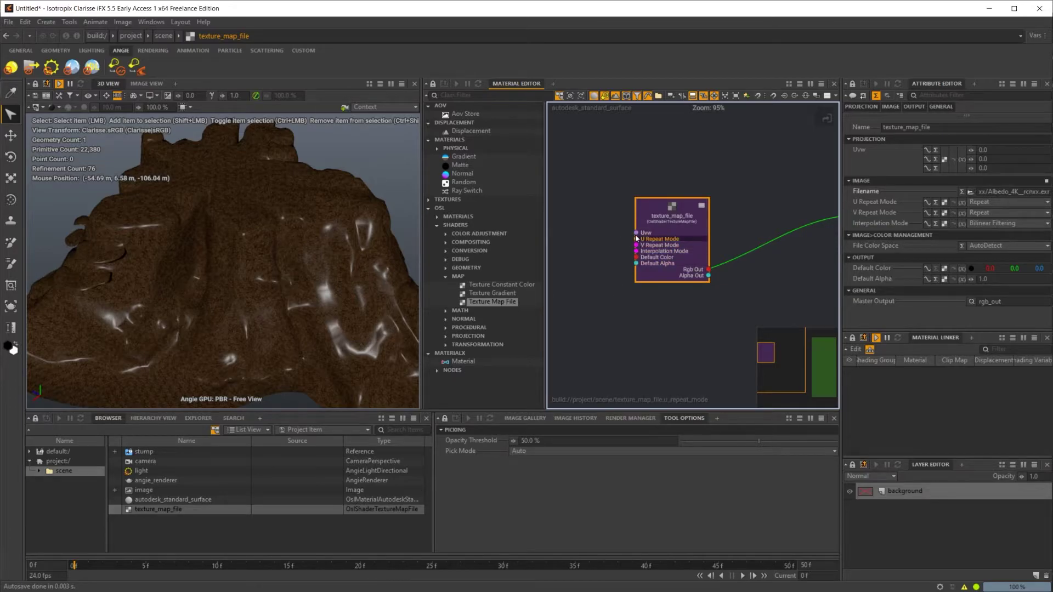
{"action": "middle_click_drag", "start_coordinate": [618, 299], "coordinate": [630, 308]}
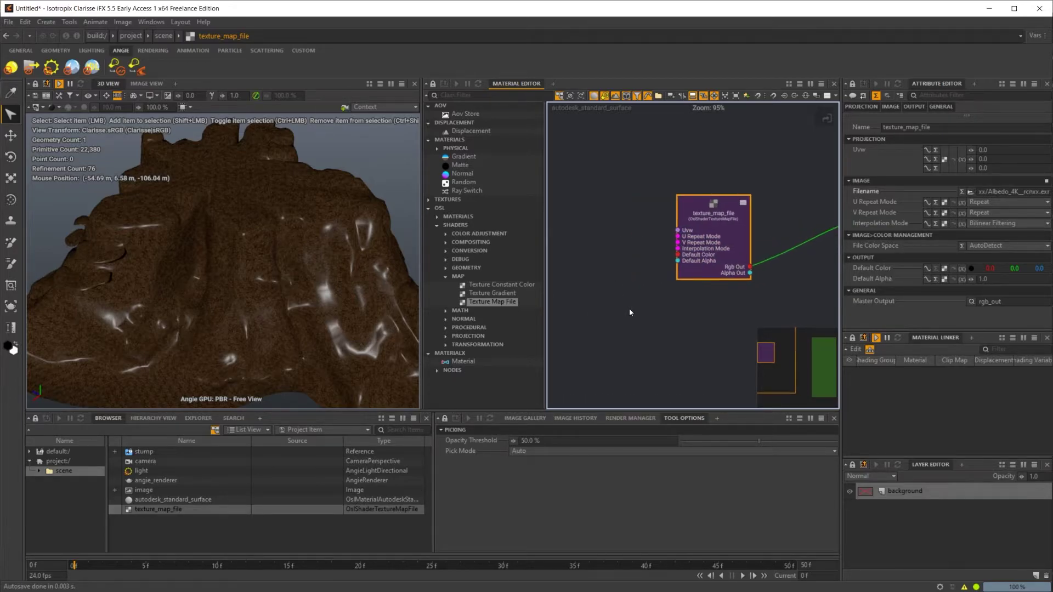
{"action": "right_click", "coordinate": [590, 253]}
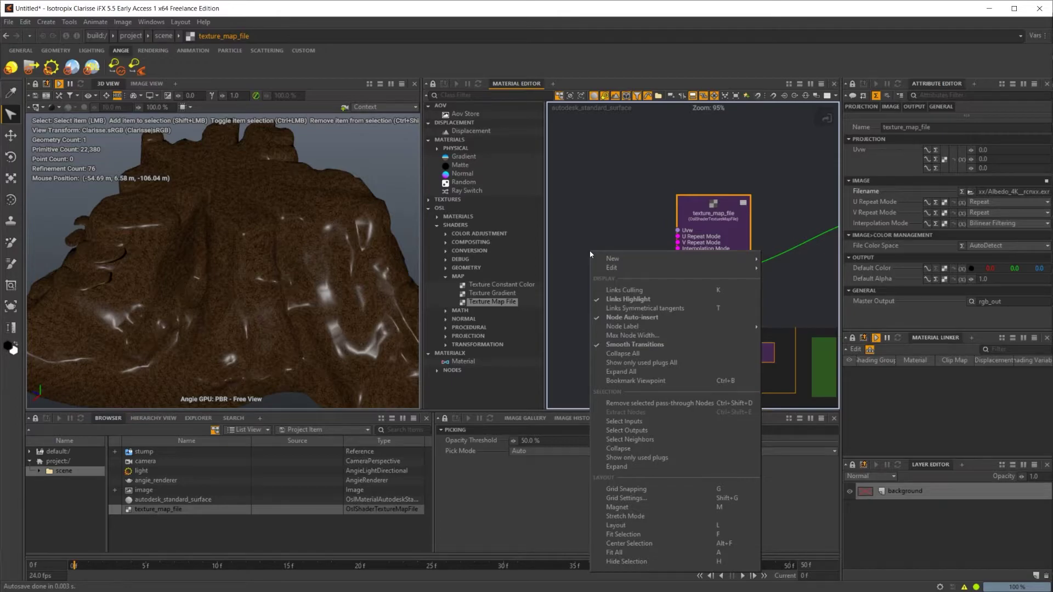
{"action": "type", "text": "uv"}
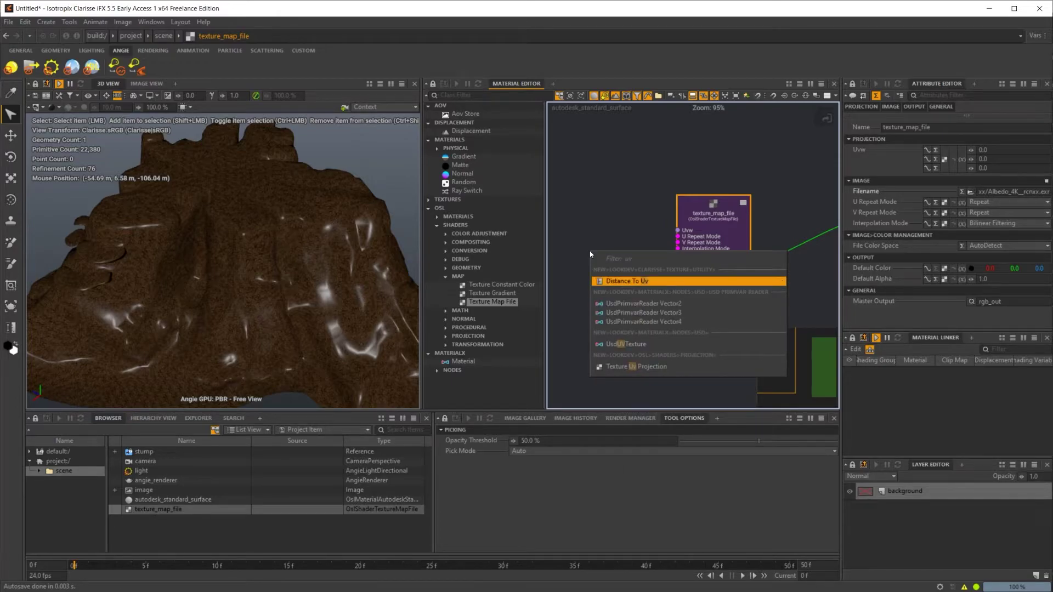
{"action": "left_click", "coordinate": [642, 367]}
{"action": "left_click_drag", "start_coordinate": [637, 369], "coordinate": [608, 334]}
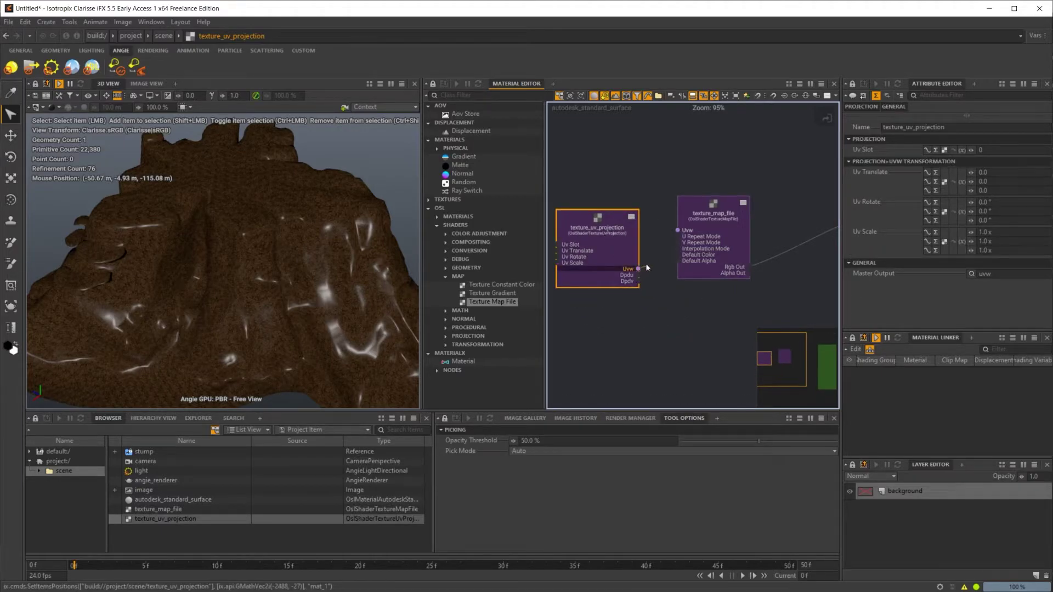
{"action": "left_click_drag", "start_coordinate": [647, 267], "coordinate": [679, 229]}
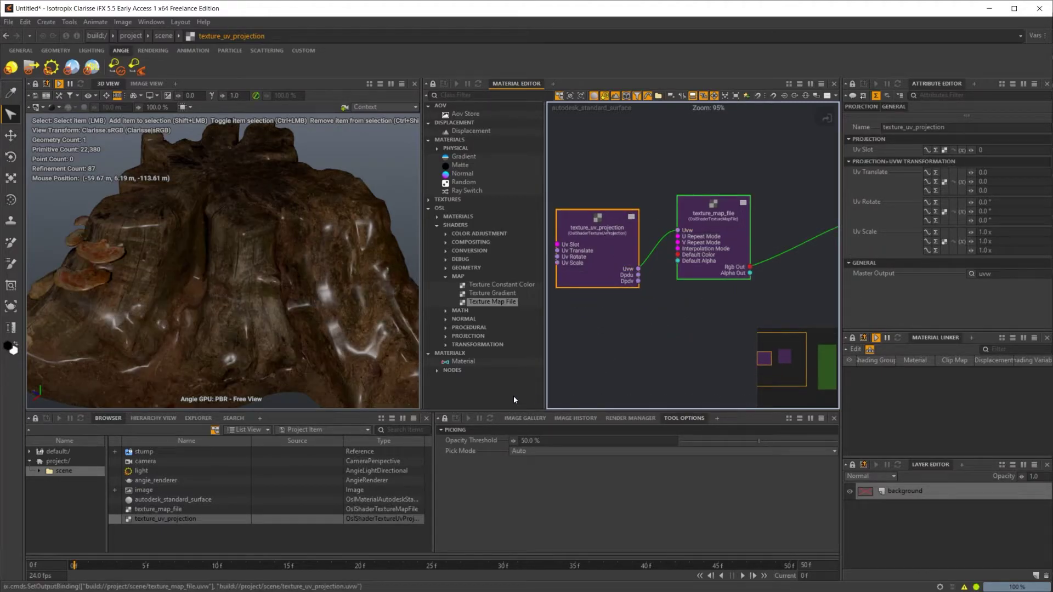
{"action": "left_click_drag", "start_coordinate": [310, 297], "coordinate": [341, 247], "text": "alt"}
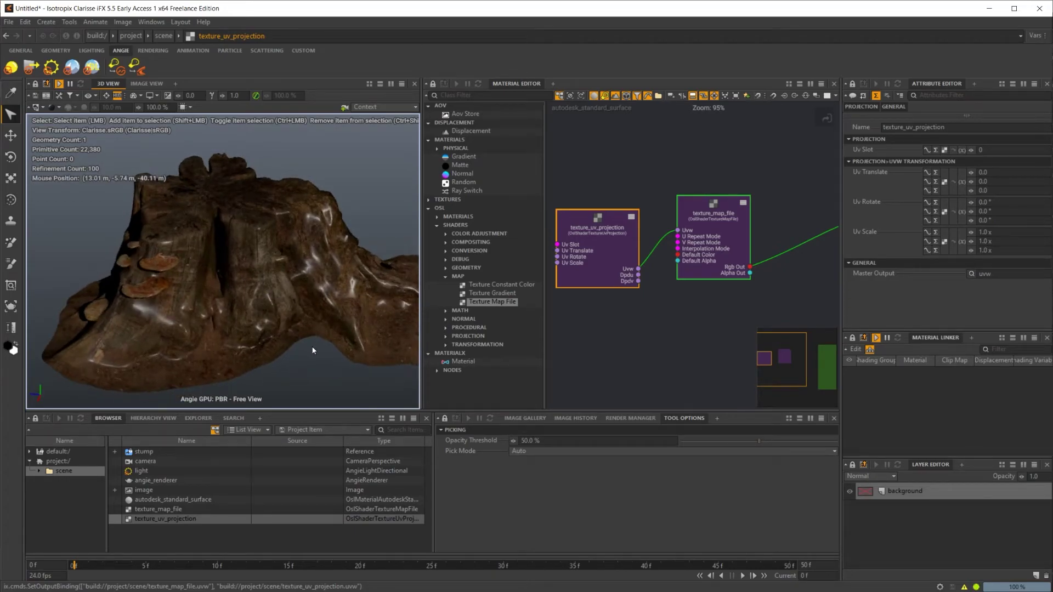
Select autodesk_standard_surface through texture_uv_projection in the Browser and delete all three nodes.
{"action": "scroll", "coordinate": [697, 329], "scroll_direction": "down", "scroll_amount": 2}
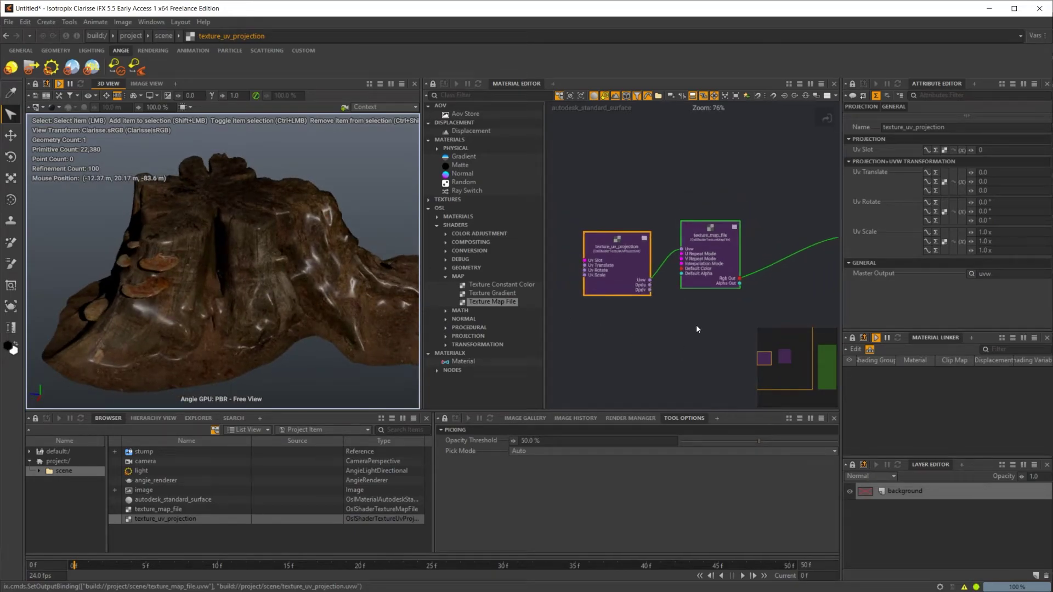
{"action": "scroll", "coordinate": [647, 322], "scroll_direction": "down", "scroll_amount": 2}
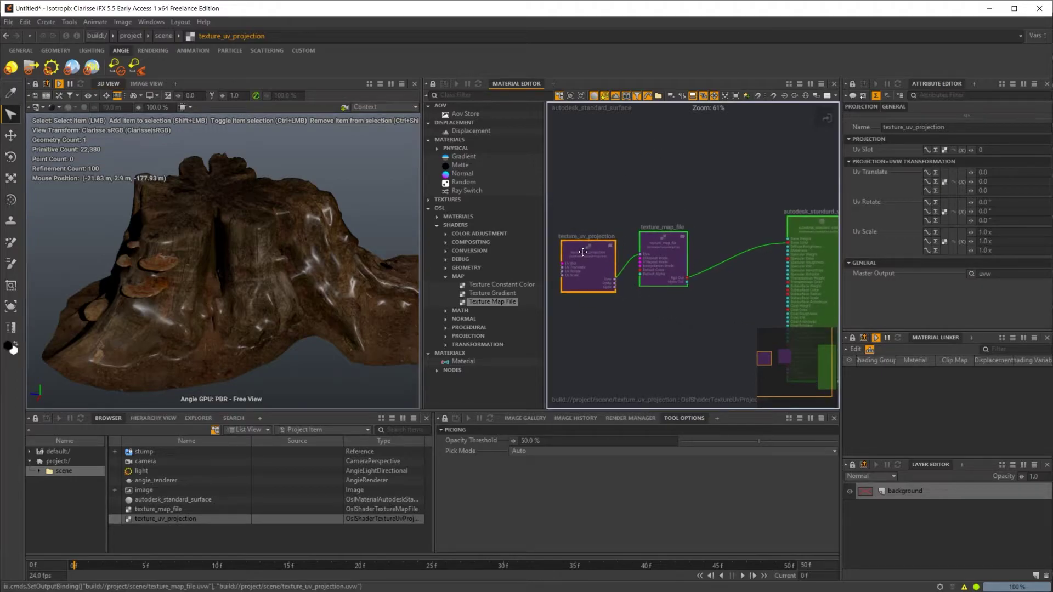
{"action": "scroll", "coordinate": [585, 272], "scroll_direction": "up", "scroll_amount": 2}
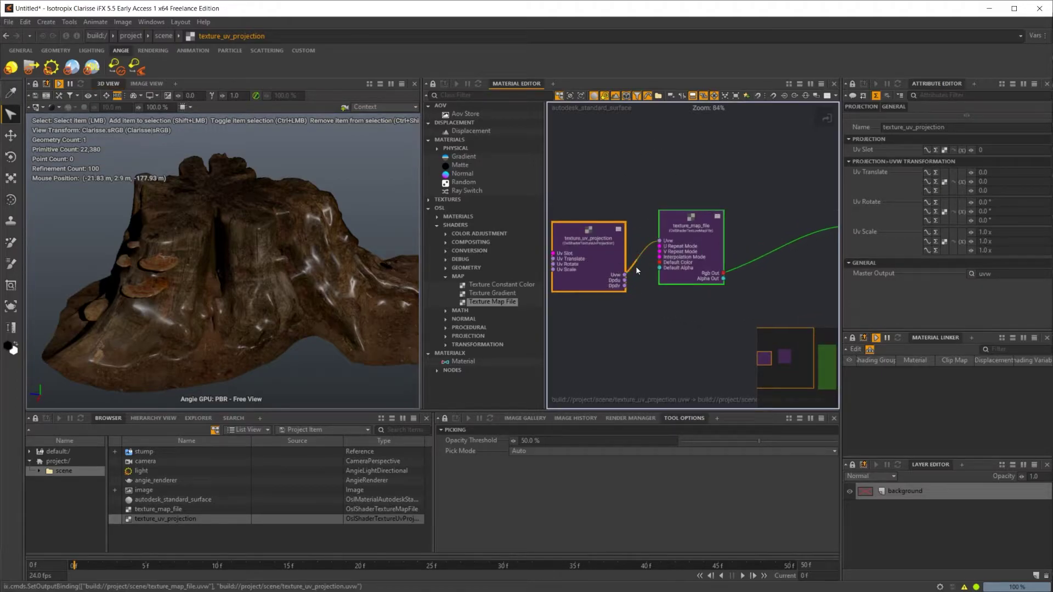
{"action": "scroll", "coordinate": [691, 365], "scroll_direction": "down", "scroll_amount": 2}
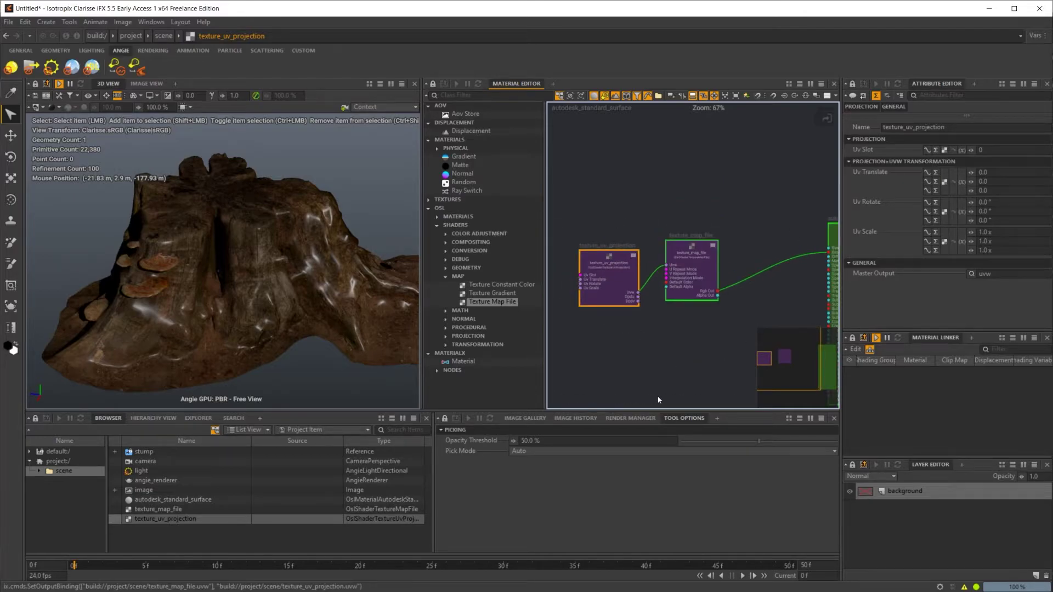
{"action": "left_click", "coordinate": [186, 500]}
{"action": "left_click", "coordinate": [186, 518], "text": "shift"}
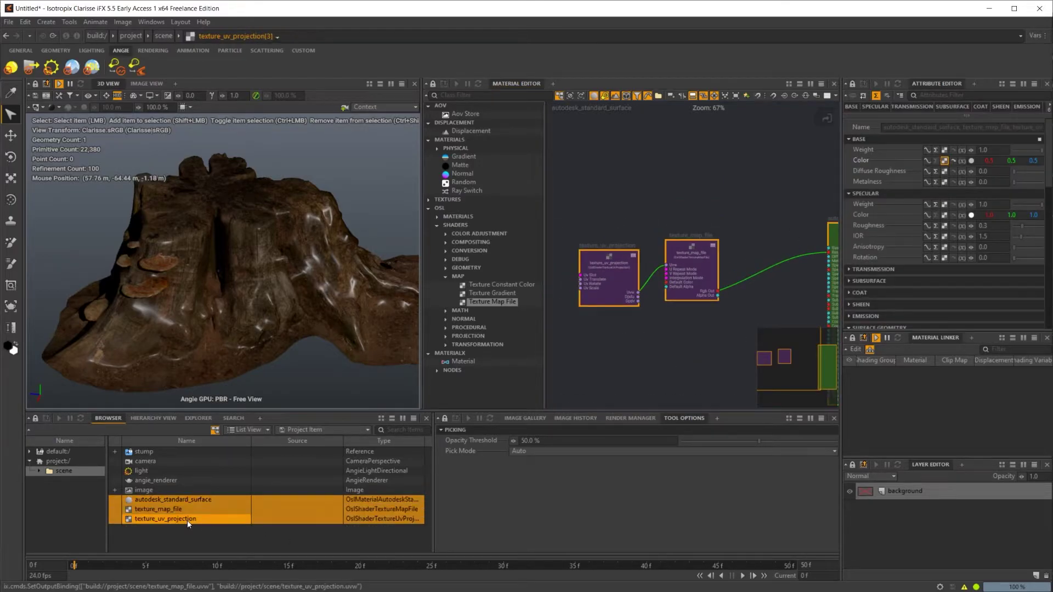
{"action": "key", "text": "Delete"}
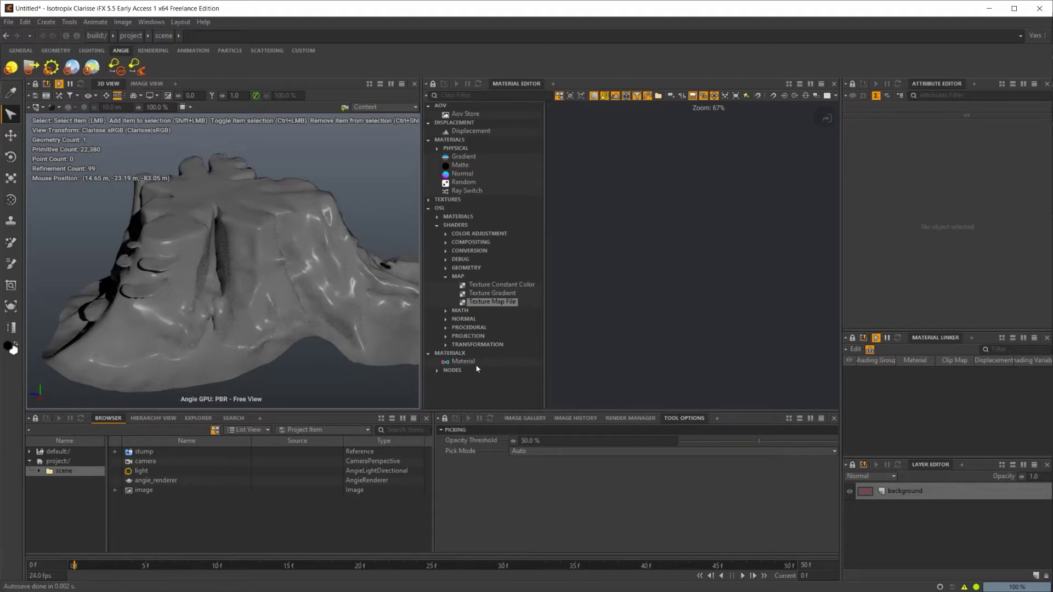
Add a MaterialX Material node to the graph and centre it.
{"action": "left_click_drag", "start_coordinate": [465, 361], "coordinate": [782, 253]}
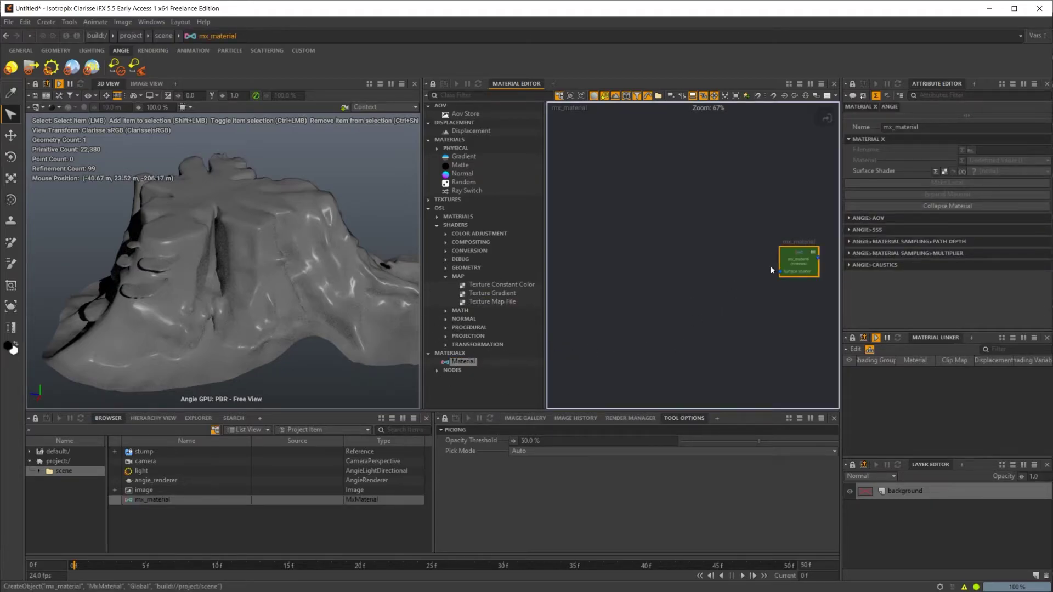
{"action": "scroll", "coordinate": [771, 266], "scroll_direction": "up", "scroll_amount": 3}
{"action": "middle_click_drag", "start_coordinate": [771, 265], "coordinate": [671, 282]}
Add a Standard Surface Surfaceshader node and connect its Out to the material's Surface Shader.
{"action": "right_click", "coordinate": [636, 265]}
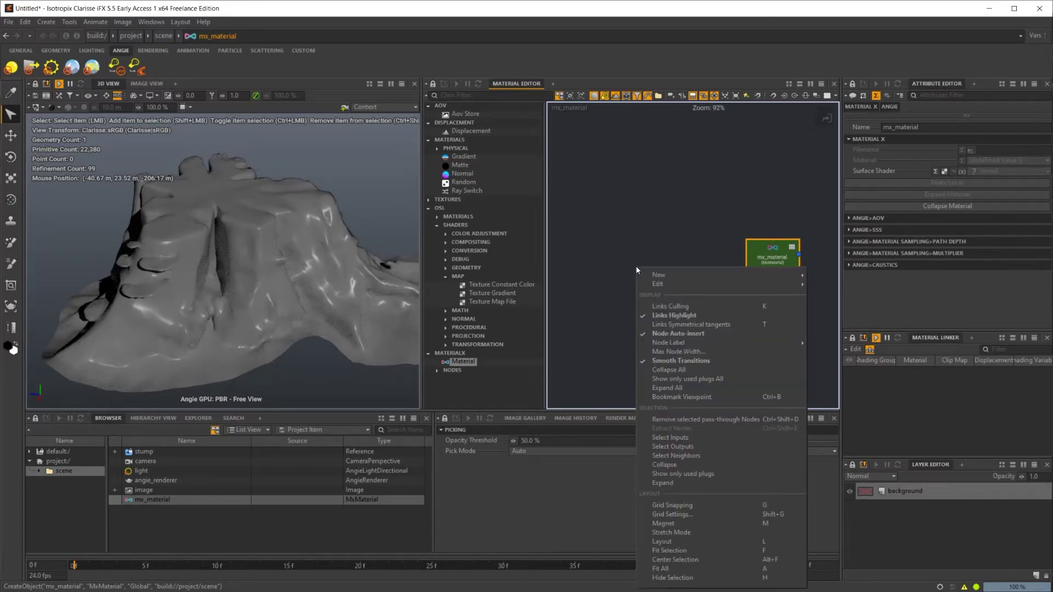
{"action": "type", "text": "stand"}
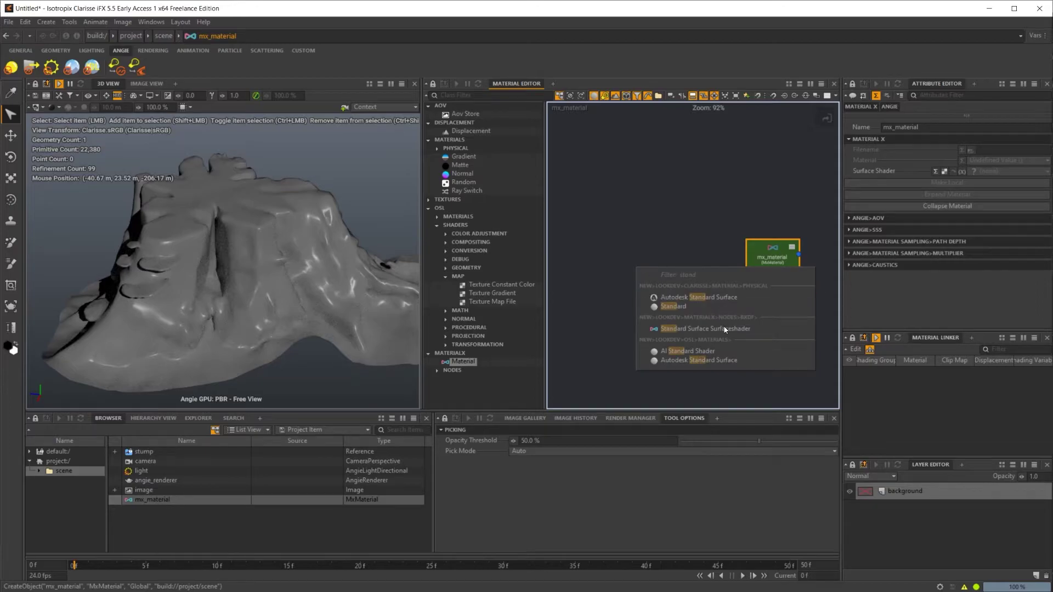
{"action": "left_click", "coordinate": [724, 329]}
{"action": "left_click_drag", "start_coordinate": [727, 330], "coordinate": [630, 236]}
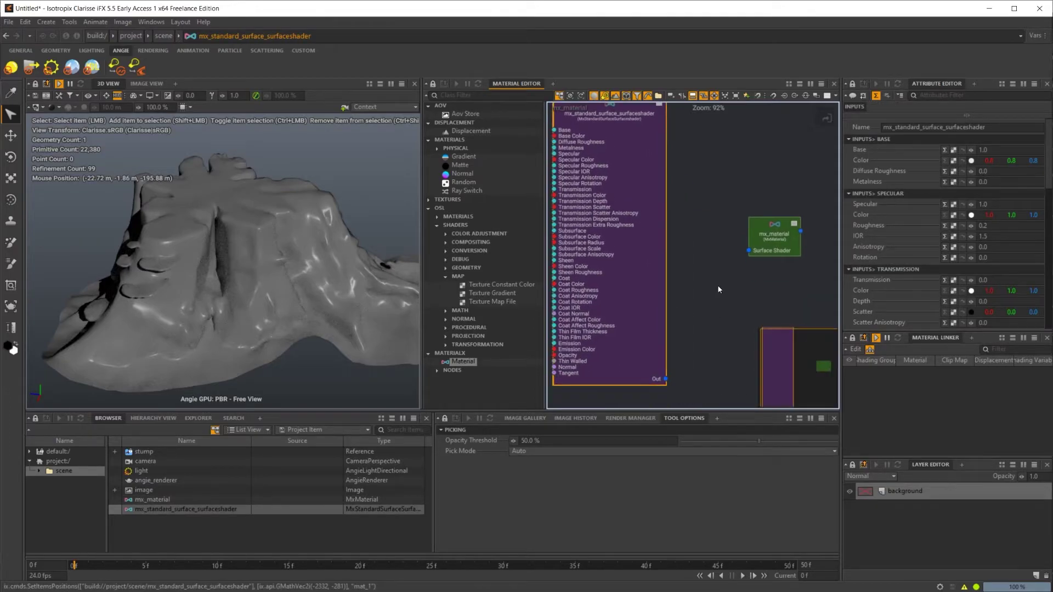
{"action": "left_click_drag", "start_coordinate": [665, 379], "coordinate": [749, 250]}
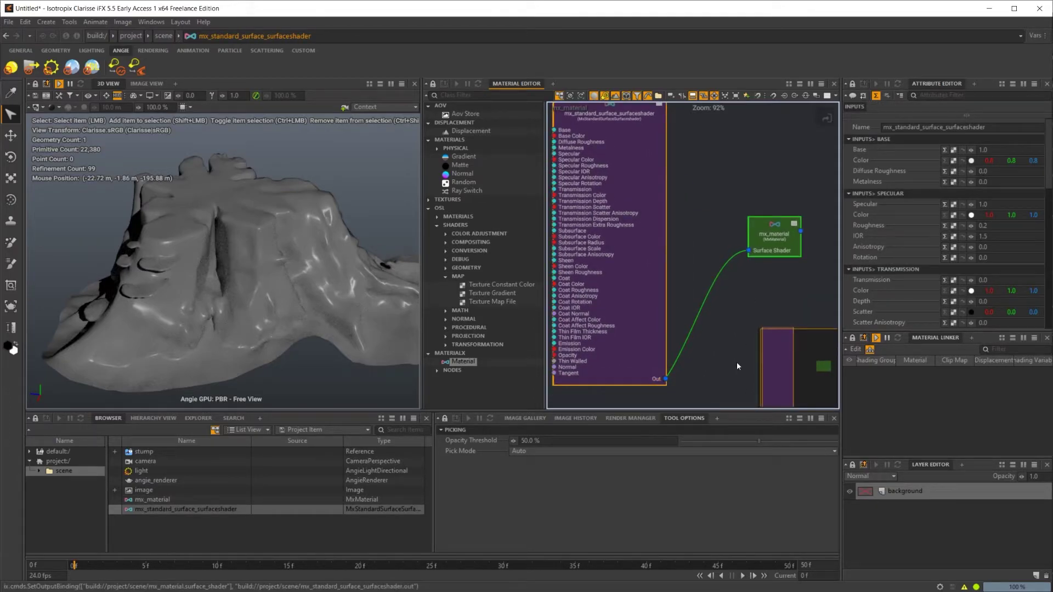
{"action": "middle_click_drag", "start_coordinate": [703, 189], "coordinate": [676, 235]}
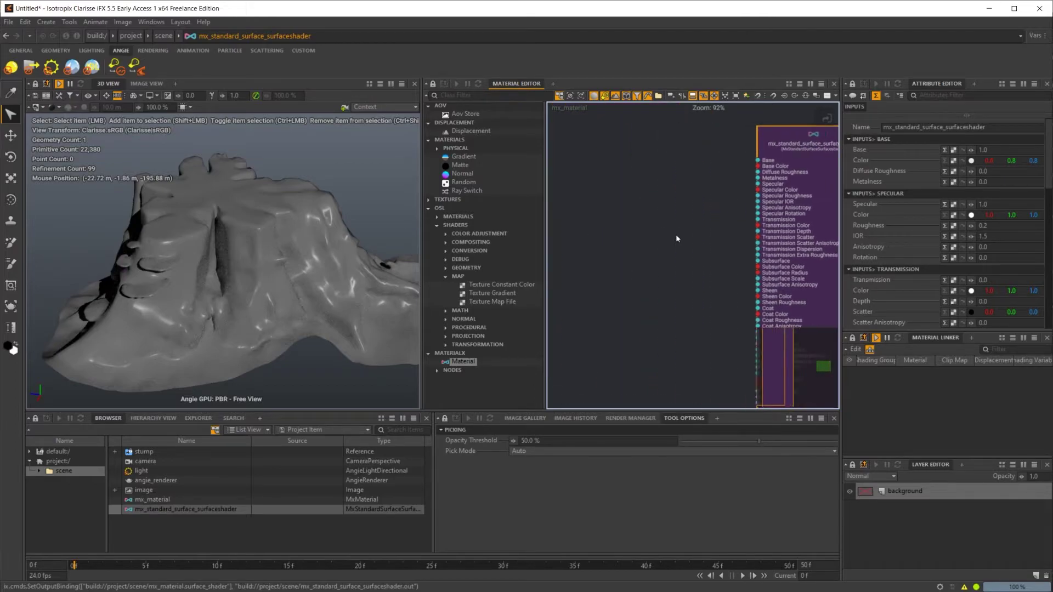
Add an Image Color3 node with Albedo_4K_rcnx.exr as its File.
{"action": "left_click", "coordinate": [438, 370]}
{"action": "scroll", "coordinate": [491, 305], "scroll_direction": "down", "scroll_amount": 7}
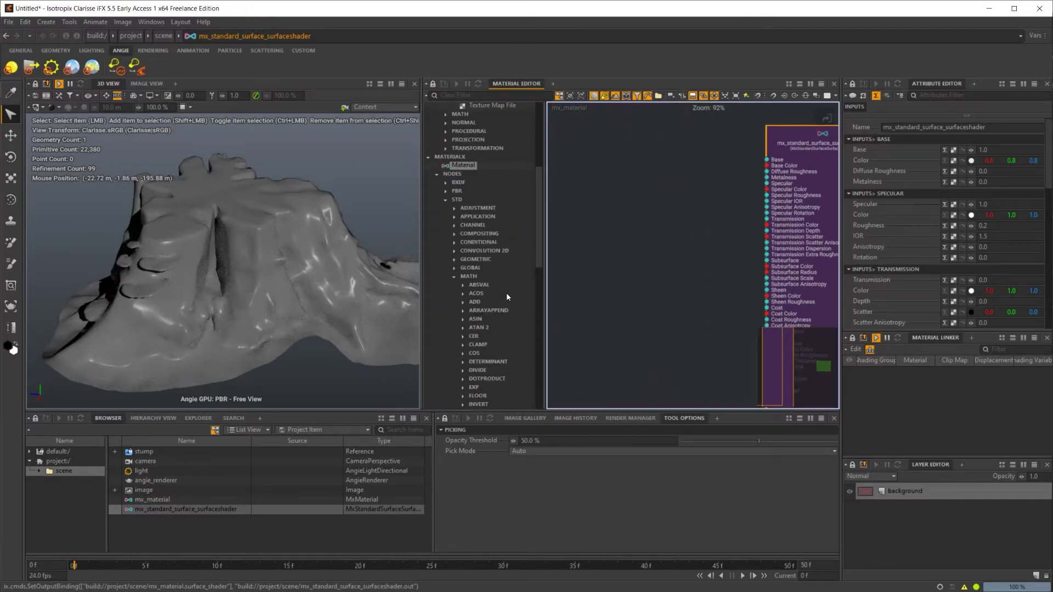
{"action": "left_click", "coordinate": [455, 277]}
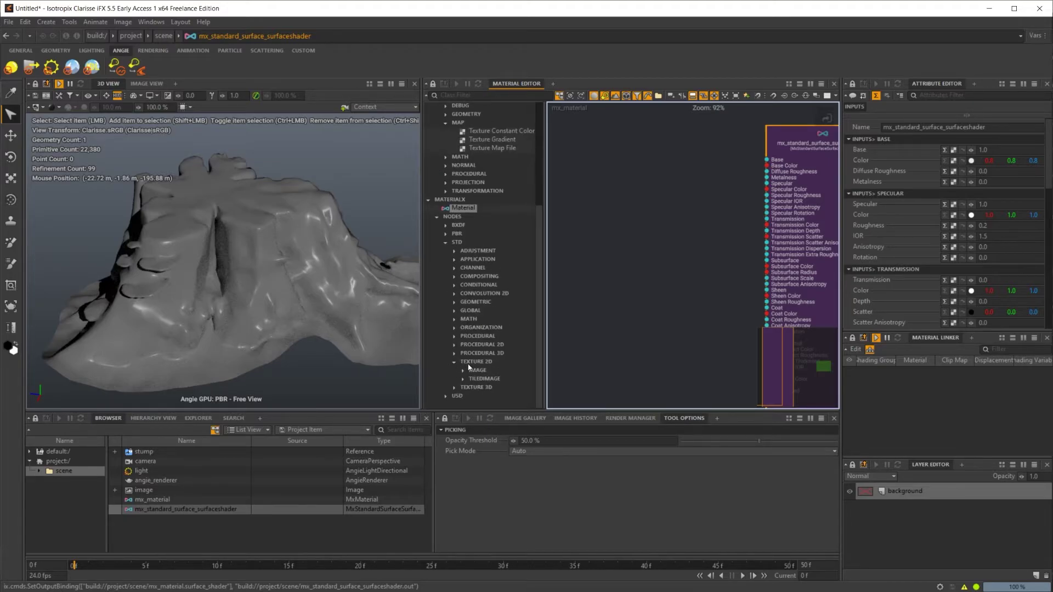
{"action": "right_click", "coordinate": [645, 302]}
{"action": "type", "text": "image"}
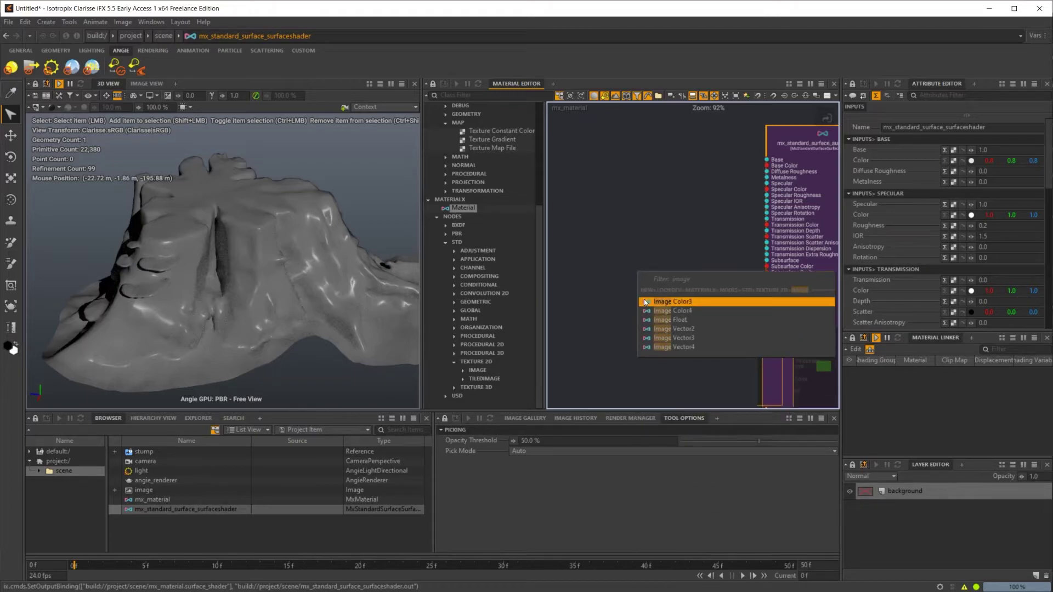
{"action": "left_click", "coordinate": [708, 302]}
{"action": "left_click_drag", "start_coordinate": [670, 329], "coordinate": [599, 189]}
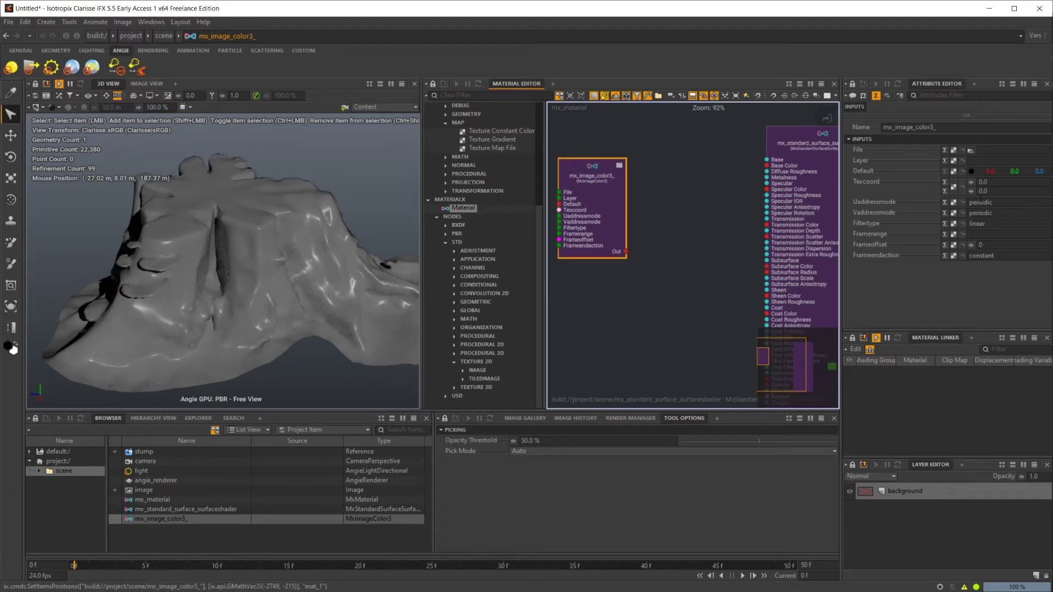
{"action": "left_click", "coordinate": [988, 149]}
{"action": "key", "text": "ctrl+v"}
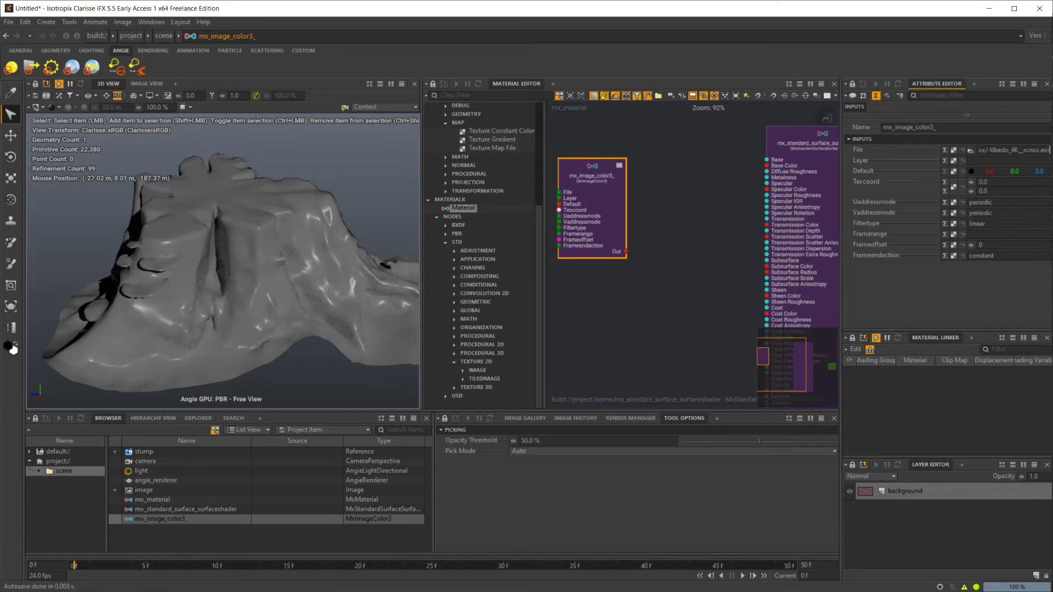
{"action": "key", "text": "Return"}
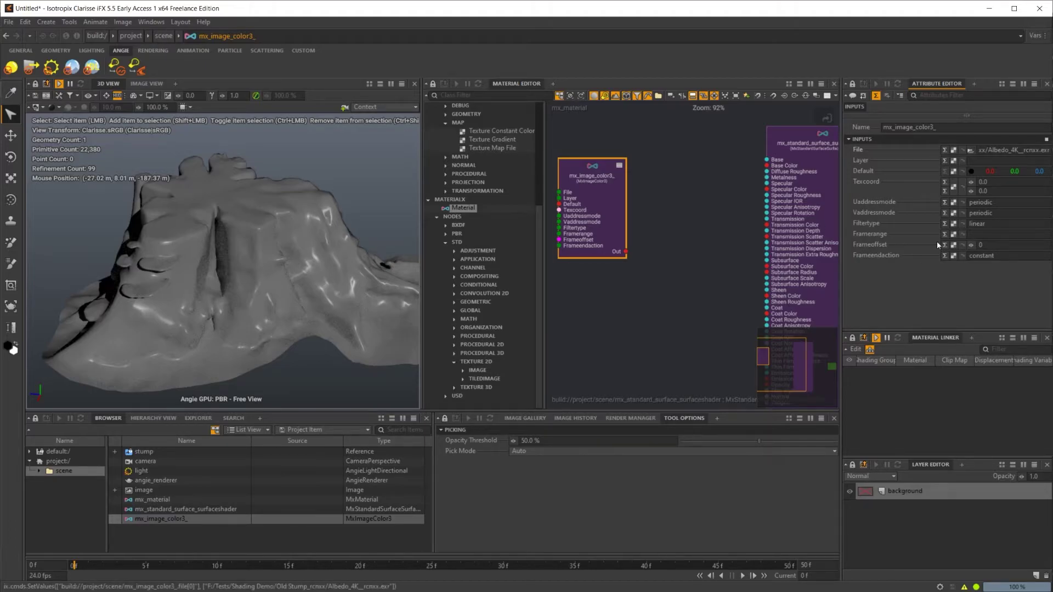
Connect the image's Out to the shader's Base Color, giving the stump brown bark.
{"action": "left_click_drag", "start_coordinate": [625, 251], "coordinate": [768, 172]}
{"action": "middle_click_drag", "start_coordinate": [674, 255], "coordinate": [761, 255]}
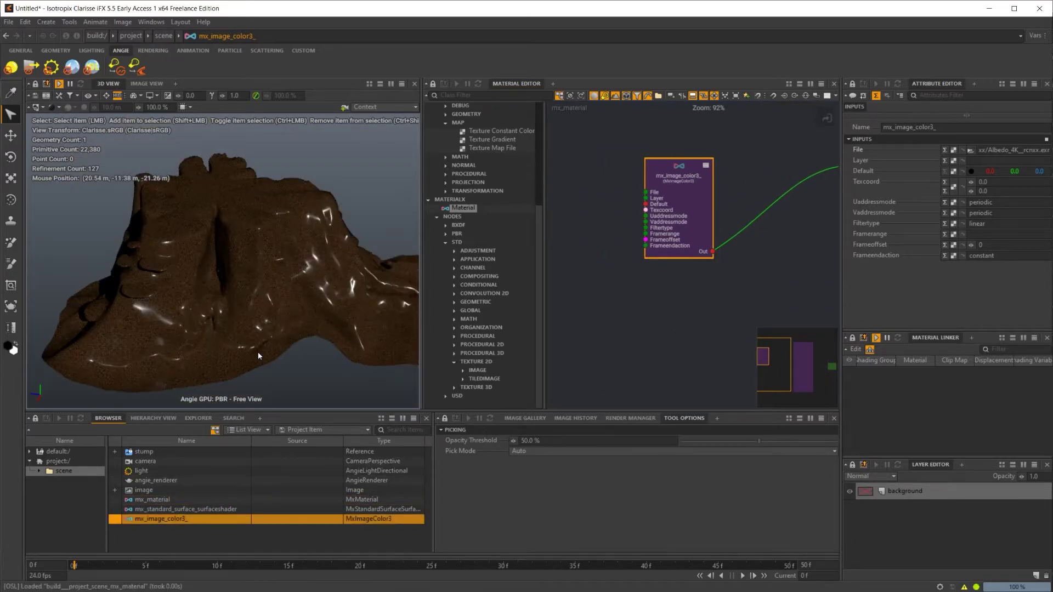
{"action": "left_click_drag", "start_coordinate": [257, 333], "coordinate": [217, 332], "text": "alt"}
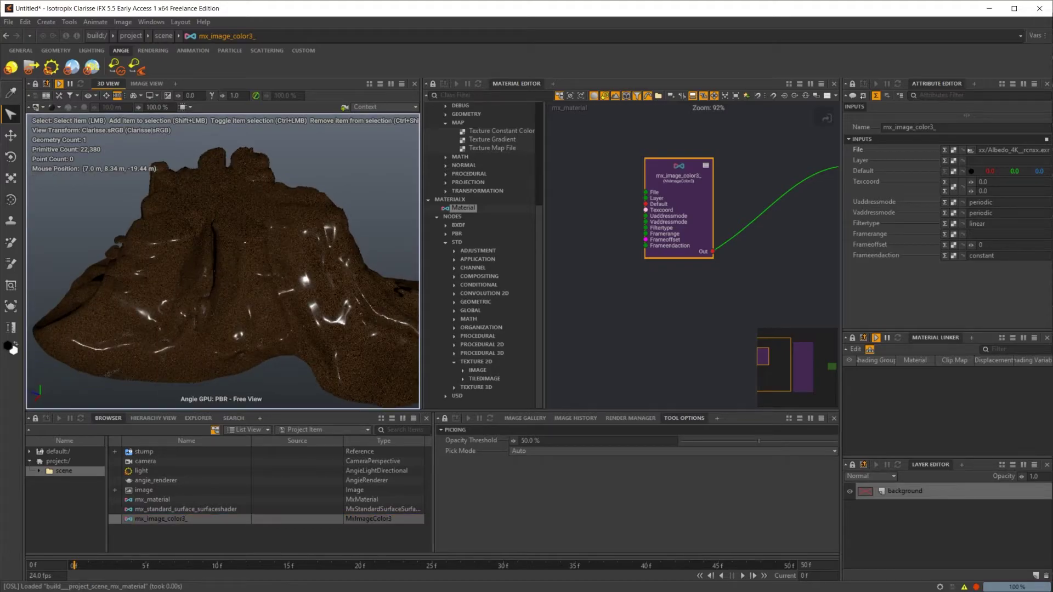
{"action": "scroll", "coordinate": [307, 277], "scroll_direction": "up", "scroll_amount": 3}
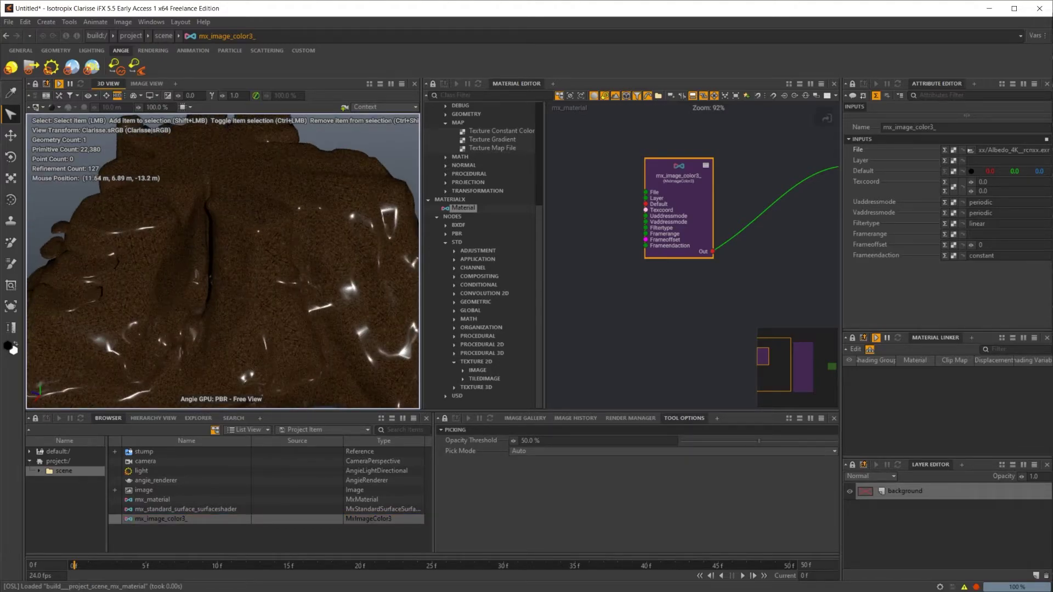
{"action": "scroll", "coordinate": [223, 262], "scroll_direction": "down", "scroll_amount": 3}
Set the standard surface shader's Roughness to 0.8.
{"action": "left_click", "coordinate": [719, 325]}
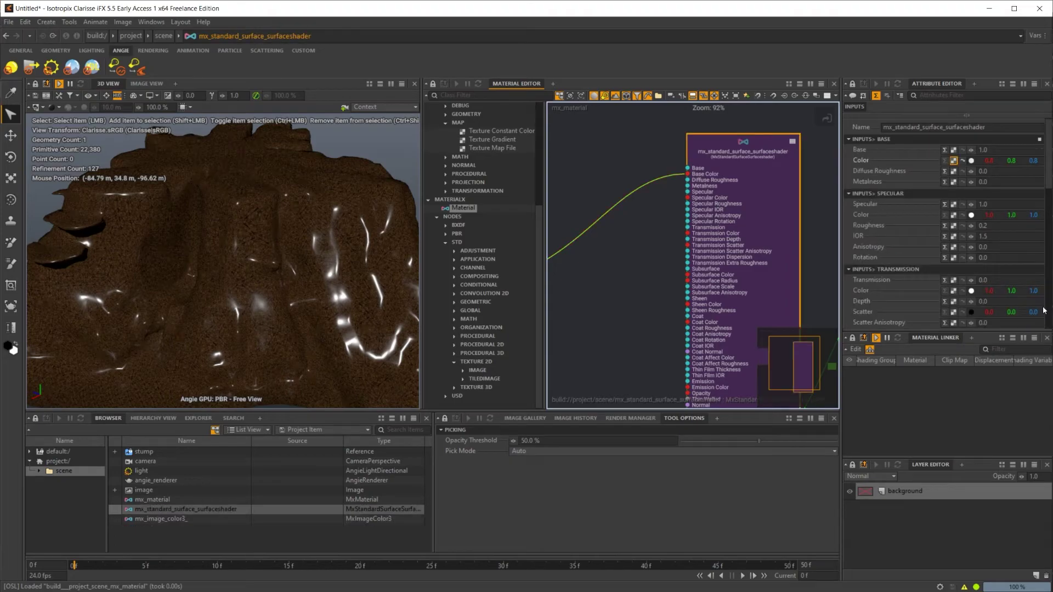
{"action": "left_click", "coordinate": [926, 216]}
{"action": "left_click", "coordinate": [925, 217]}
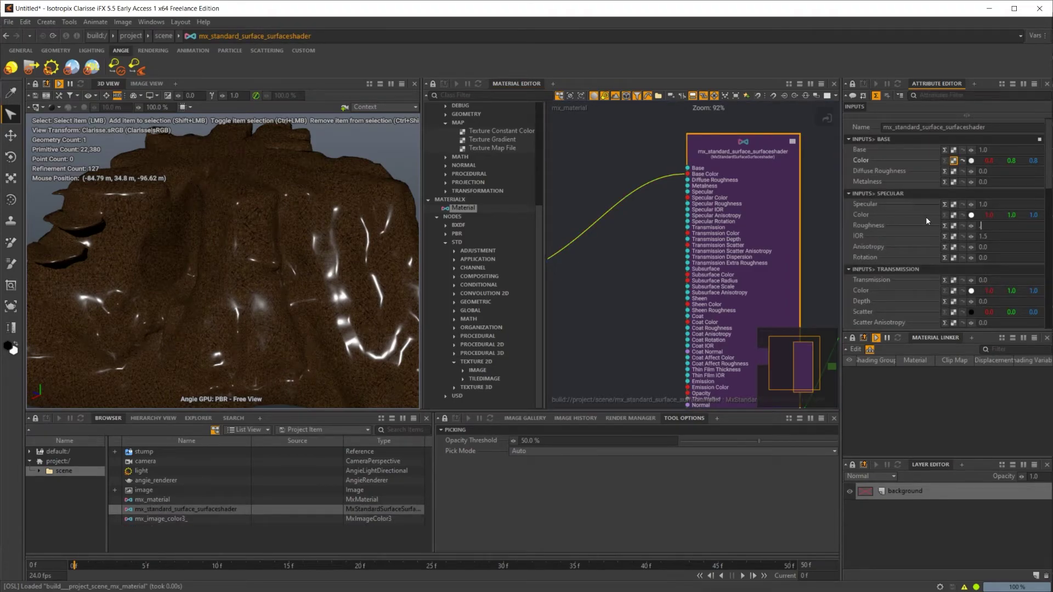
{"action": "type", "text": "0.8"}
{"action": "key", "text": "Return"}
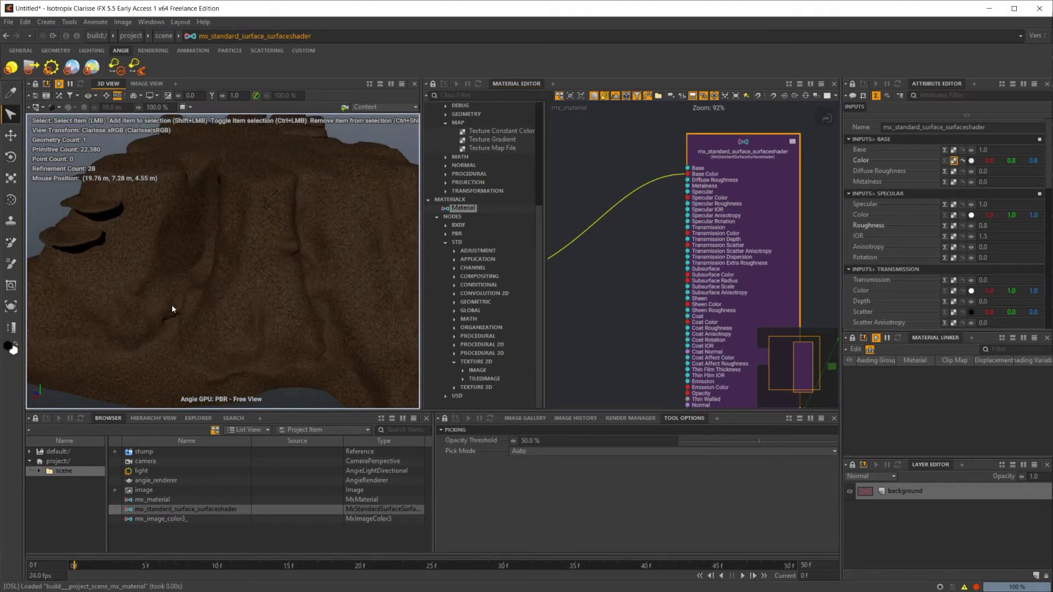
Bring the mx_image_color3 node into view and pull a link from its Texcoord input.
{"action": "scroll", "coordinate": [172, 305], "scroll_direction": "up", "scroll_amount": 5}
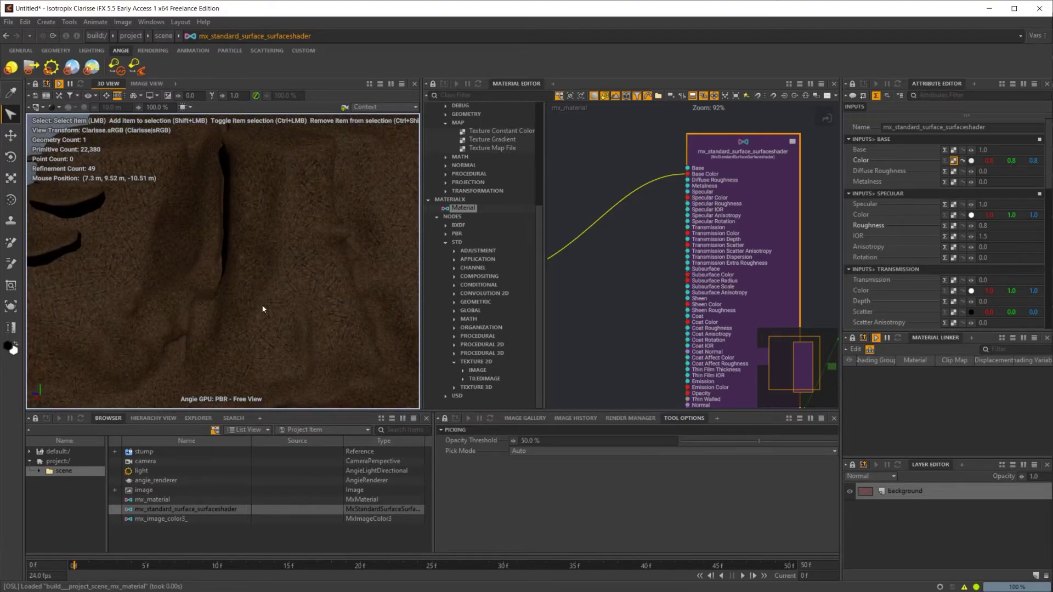
{"action": "scroll", "coordinate": [294, 282], "scroll_direction": "down", "scroll_amount": 6}
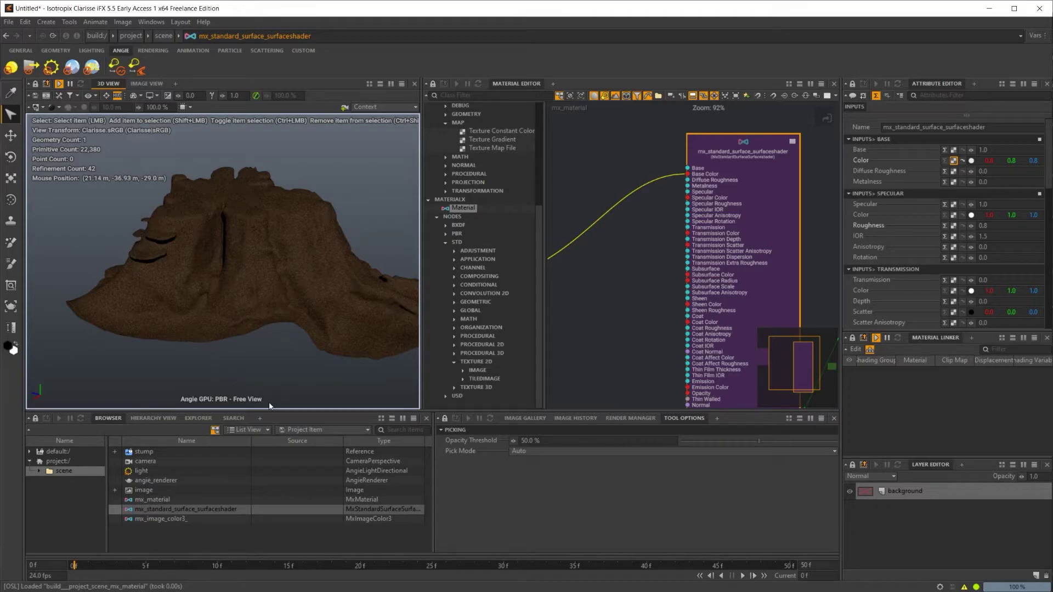
{"action": "middle_click_drag", "start_coordinate": [600, 307], "coordinate": [795, 287]}
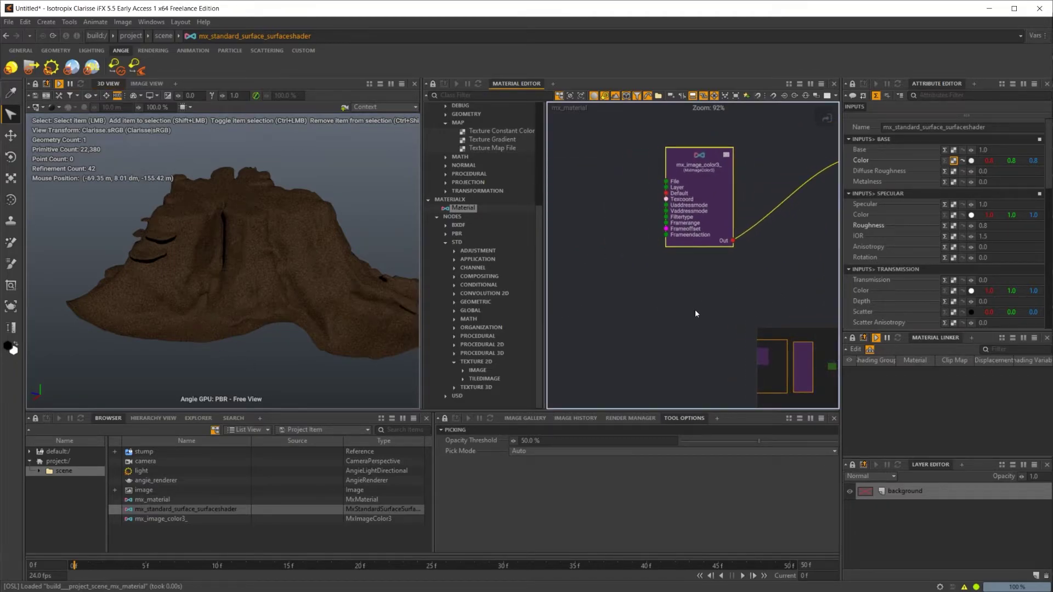
{"action": "left_click_drag", "start_coordinate": [679, 204], "coordinate": [609, 242]}
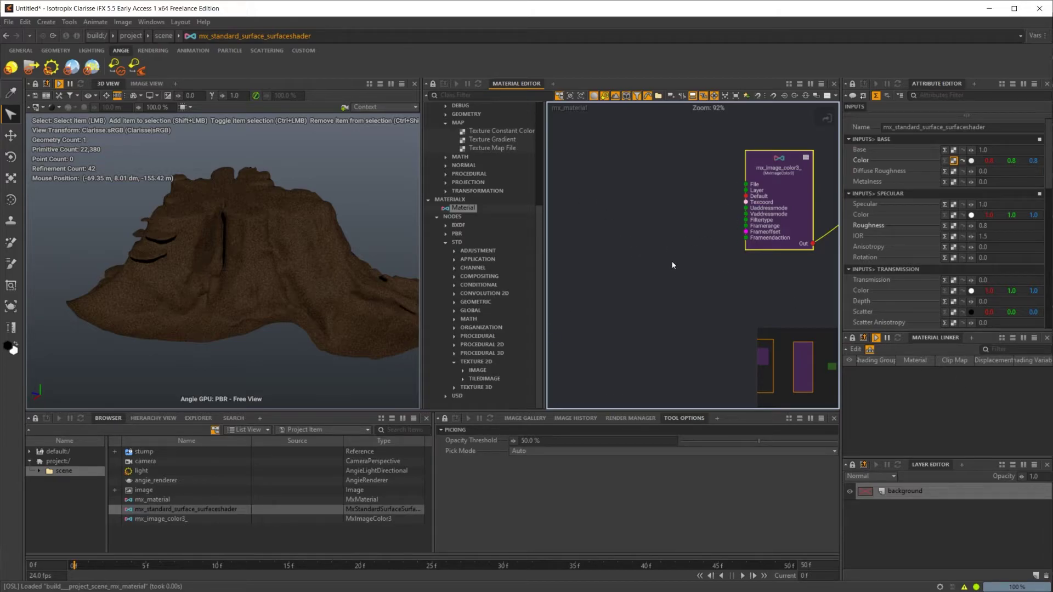
Add a Geompropvalue Vector2 node connected to the image node's Texcoord input.
{"action": "right_click", "coordinate": [659, 224]}
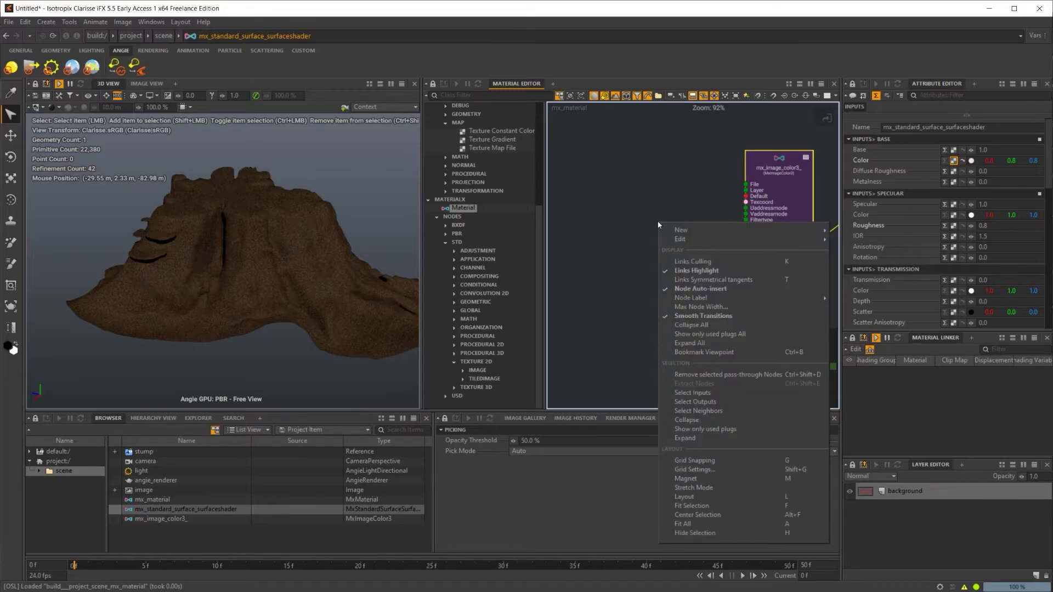
{"action": "type", "text": "geom"}
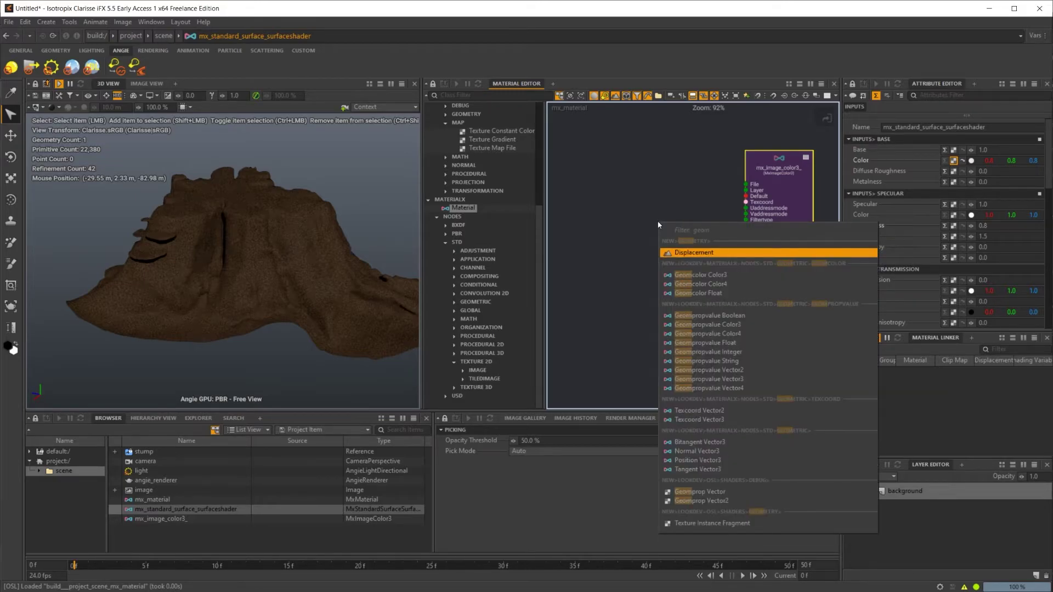
{"action": "type", "text": "p"}
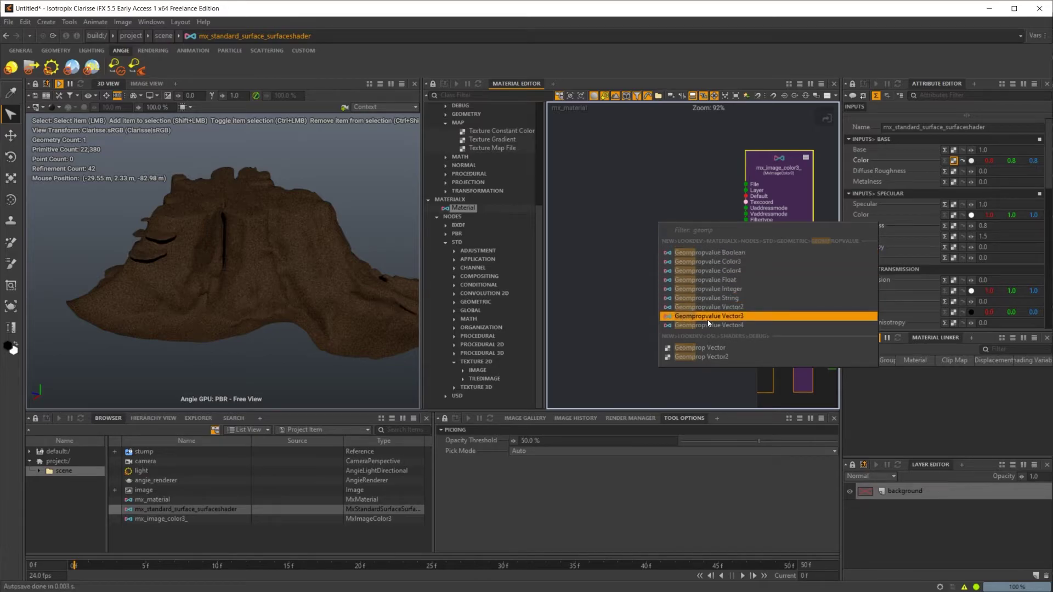
{"action": "left_click", "coordinate": [722, 307]}
{"action": "left_click_drag", "start_coordinate": [751, 264], "coordinate": [747, 207]}
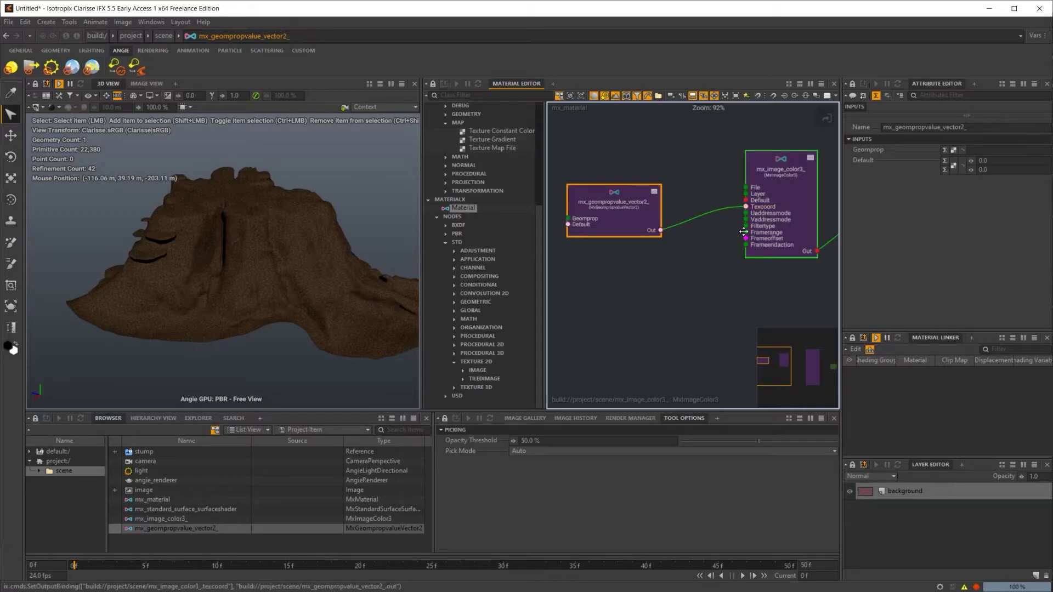
{"action": "left_click_drag", "start_coordinate": [288, 332], "coordinate": [277, 294], "text": "alt"}
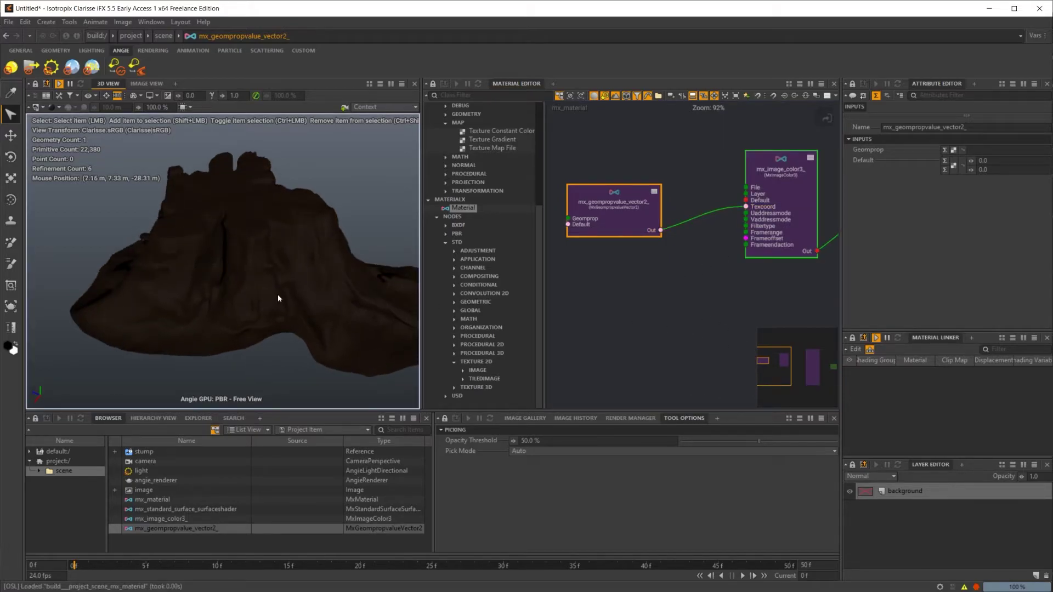
{"action": "left_click_drag", "start_coordinate": [245, 347], "coordinate": [284, 336], "text": "alt"}
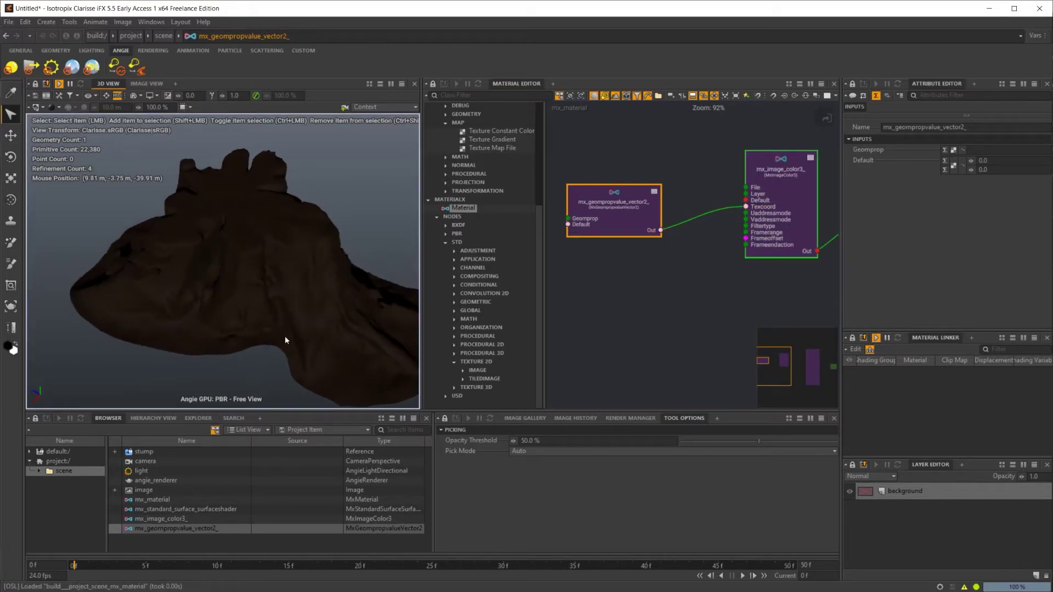
{"action": "right_click_drag", "start_coordinate": [245, 330], "coordinate": [282, 306], "text": "alt"}
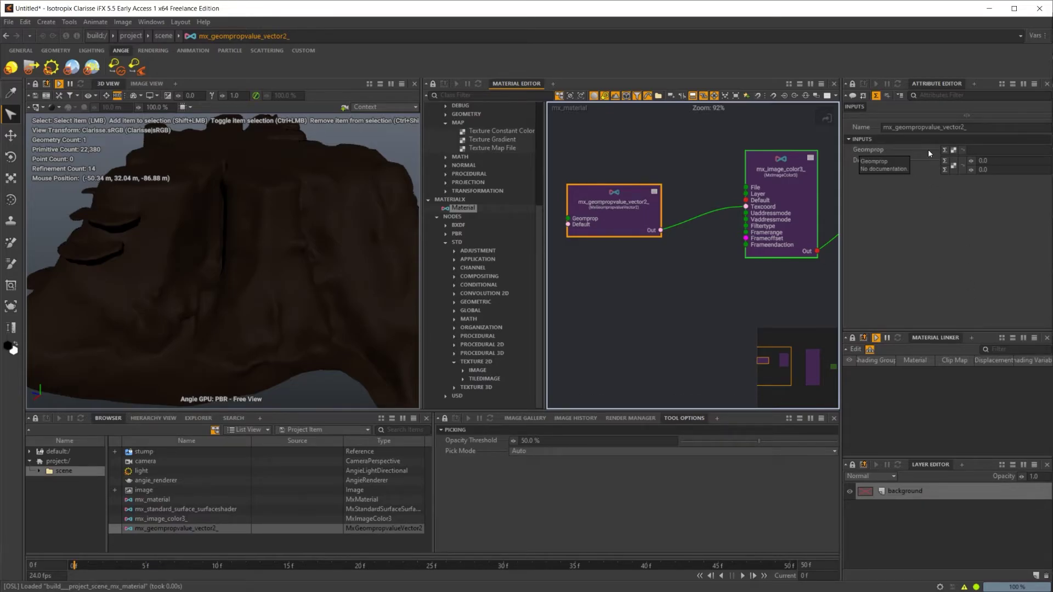
Set the Vector2 geomprop node's Geomprop to uv and move it further left in the graph.
{"action": "left_click", "coordinate": [984, 151]}
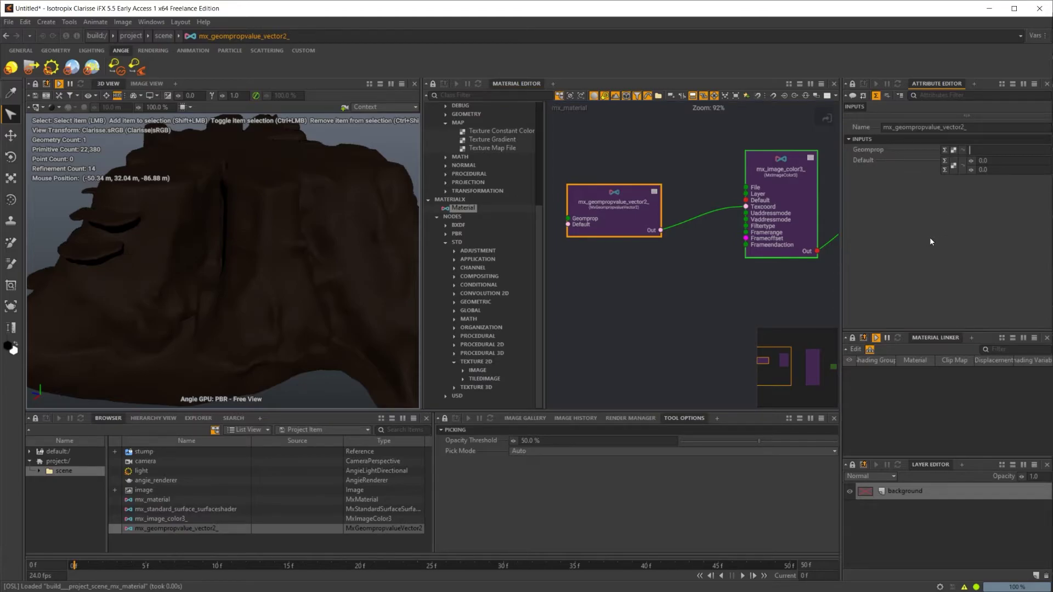
{"action": "type", "text": "uv"}
{"action": "key", "text": "Return"}
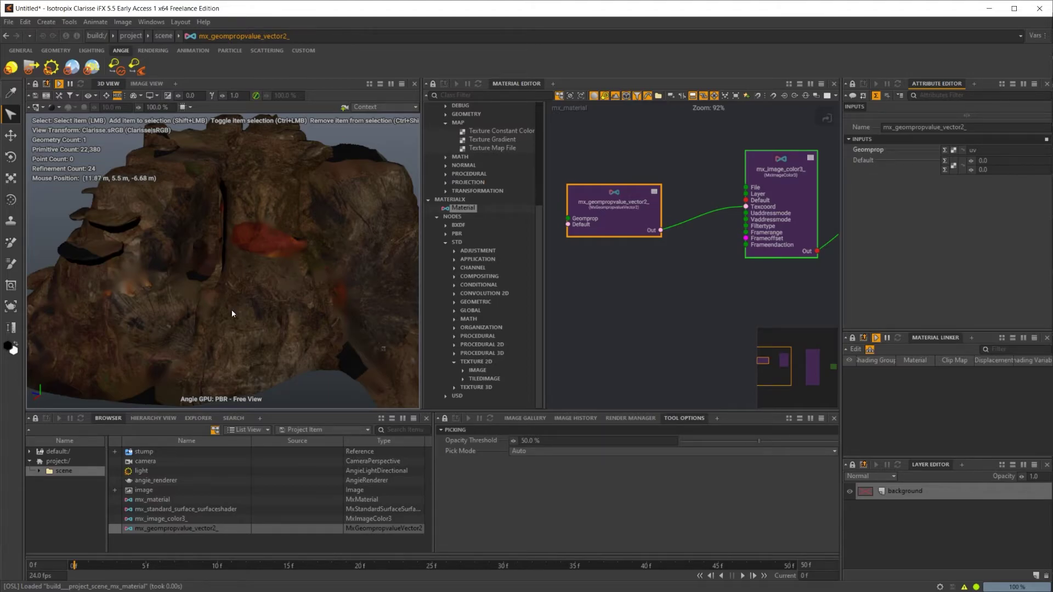
{"action": "scroll", "coordinate": [228, 314], "scroll_direction": "down", "scroll_amount": 3}
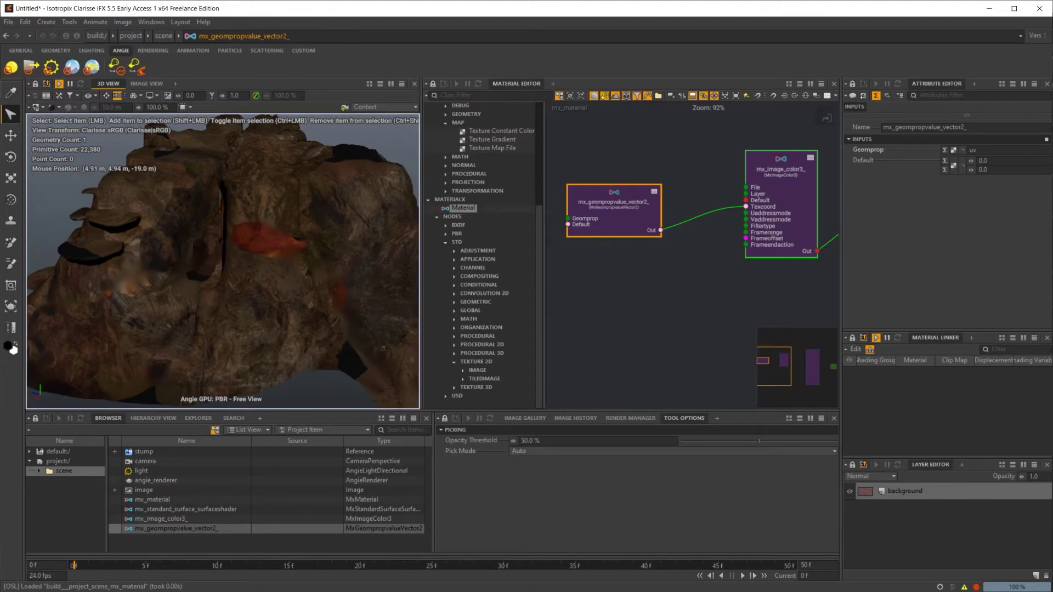
{"action": "middle_click_drag", "start_coordinate": [660, 302], "coordinate": [743, 304]}
{"action": "left_click_drag", "start_coordinate": [686, 206], "coordinate": [638, 208]}
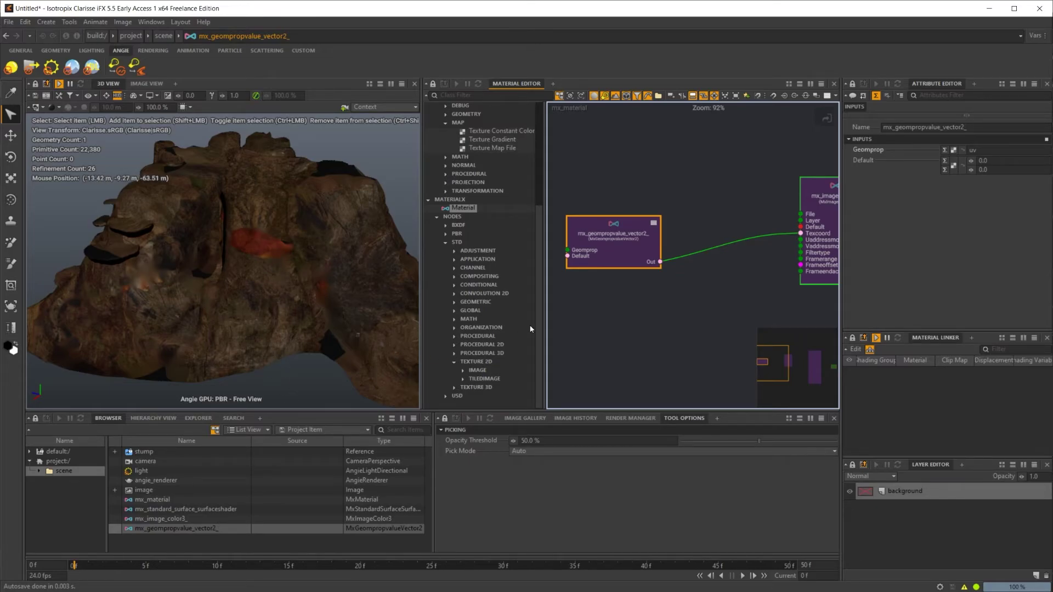
Make room in the graph and expand the MATH category to list the Multiply Vector2 node.
{"action": "middle_click_drag", "start_coordinate": [628, 312], "coordinate": [680, 317]}
{"action": "left_click_drag", "start_coordinate": [668, 246], "coordinate": [584, 227]}
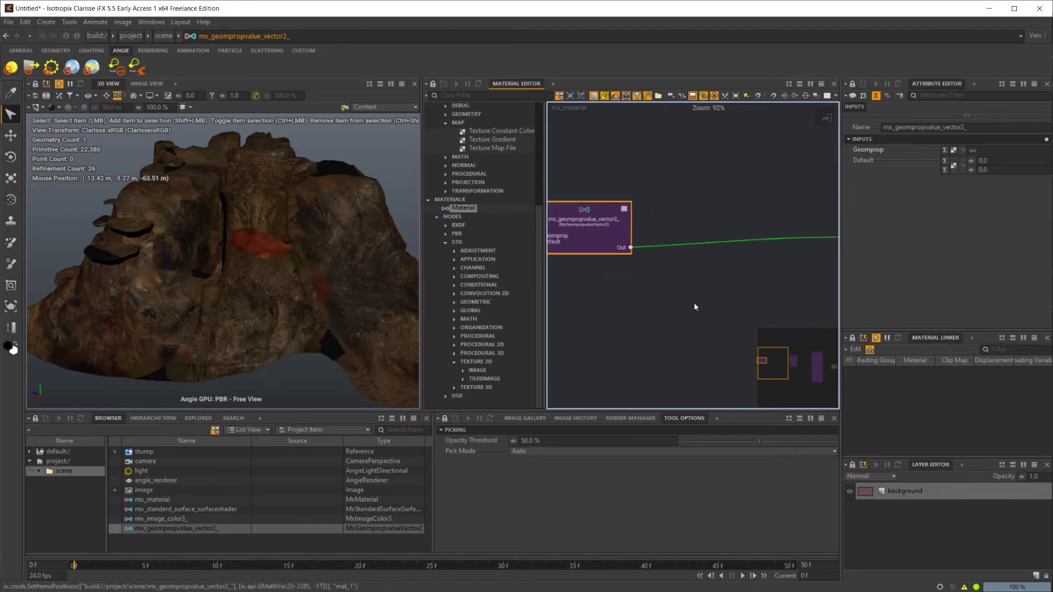
{"action": "middle_click_drag", "start_coordinate": [693, 303], "coordinate": [654, 301]}
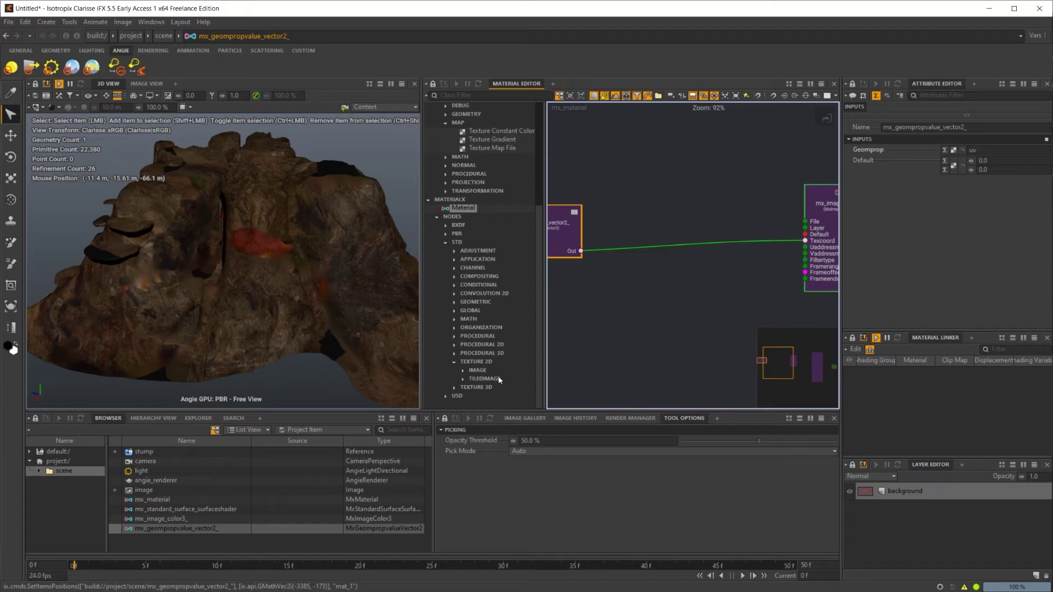
{"action": "left_click", "coordinate": [454, 320]}
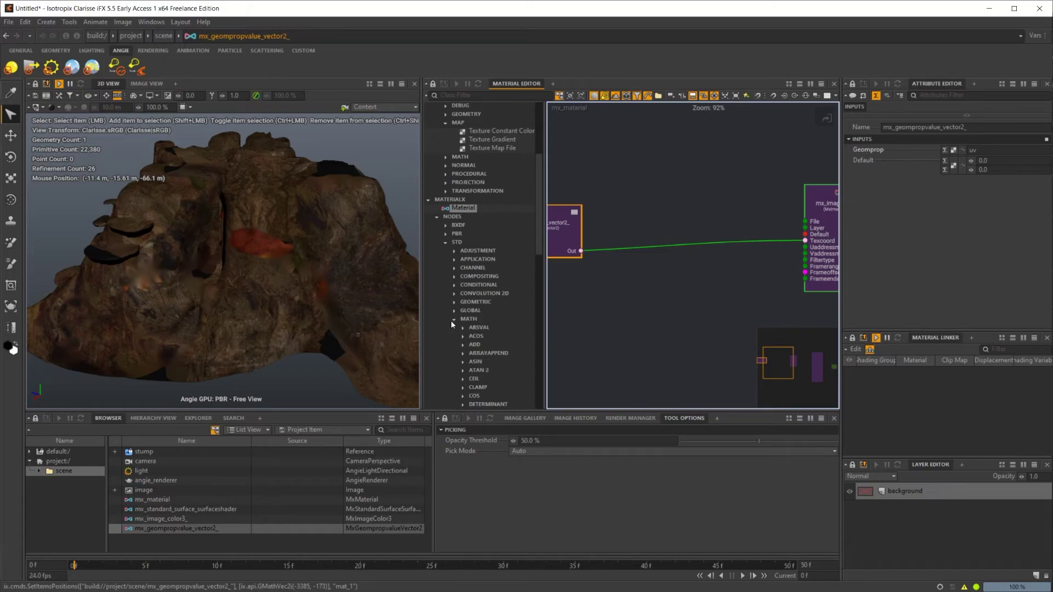
{"action": "scroll", "coordinate": [471, 312], "scroll_direction": "down", "scroll_amount": 5}
{"action": "scroll", "coordinate": [491, 370], "scroll_direction": "down", "scroll_amount": 5}
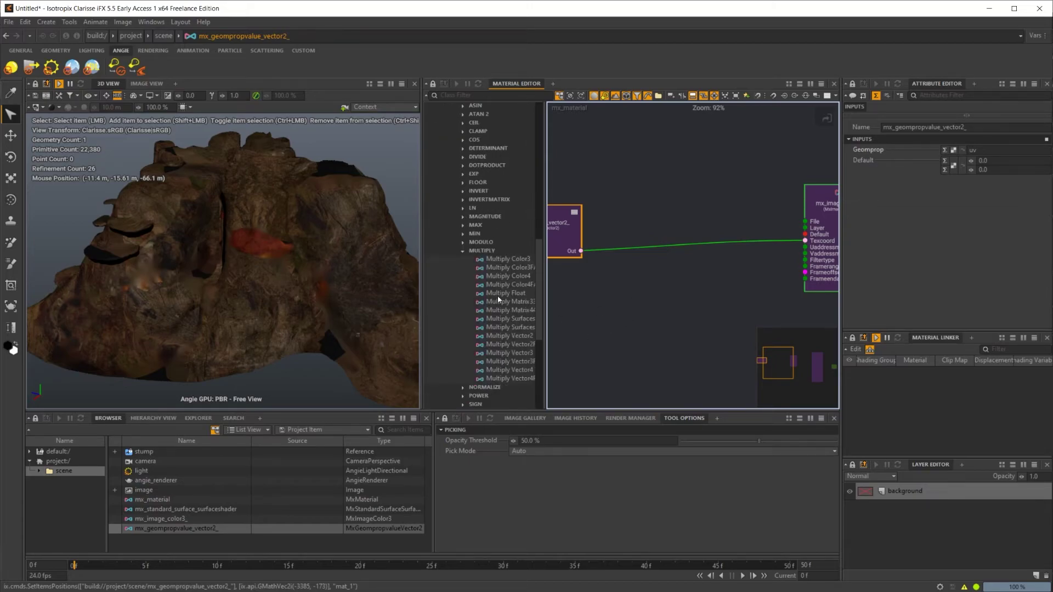
Place a Multiply Vector2 node in the graph and close the node search menu unused.
{"action": "left_click_drag", "start_coordinate": [509, 335], "coordinate": [658, 287]}
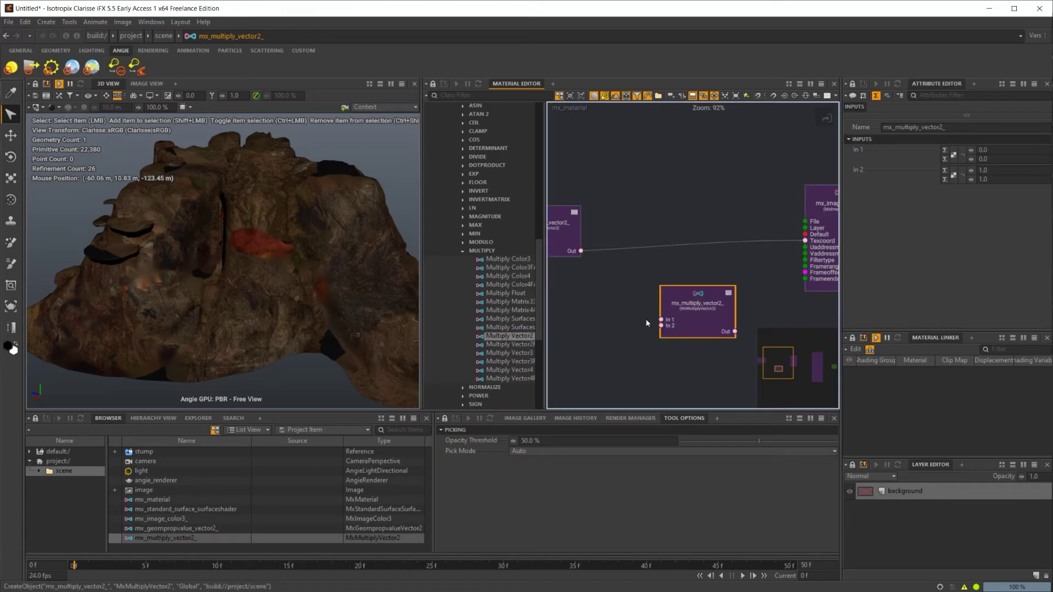
{"action": "right_click", "coordinate": [677, 204]}
{"action": "type", "text": "multip"}
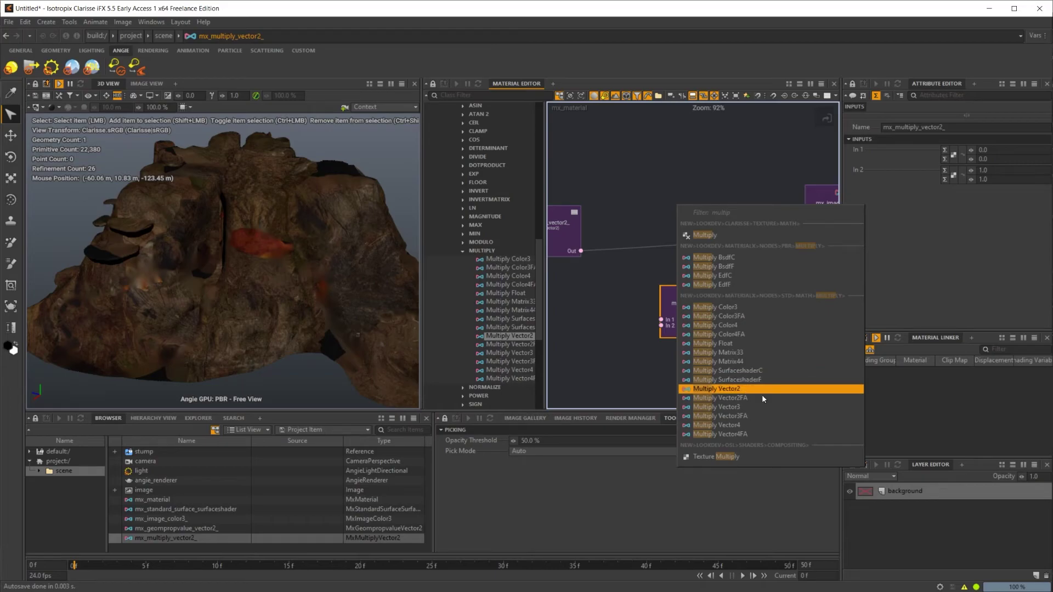
{"action": "left_click", "coordinate": [696, 374]}
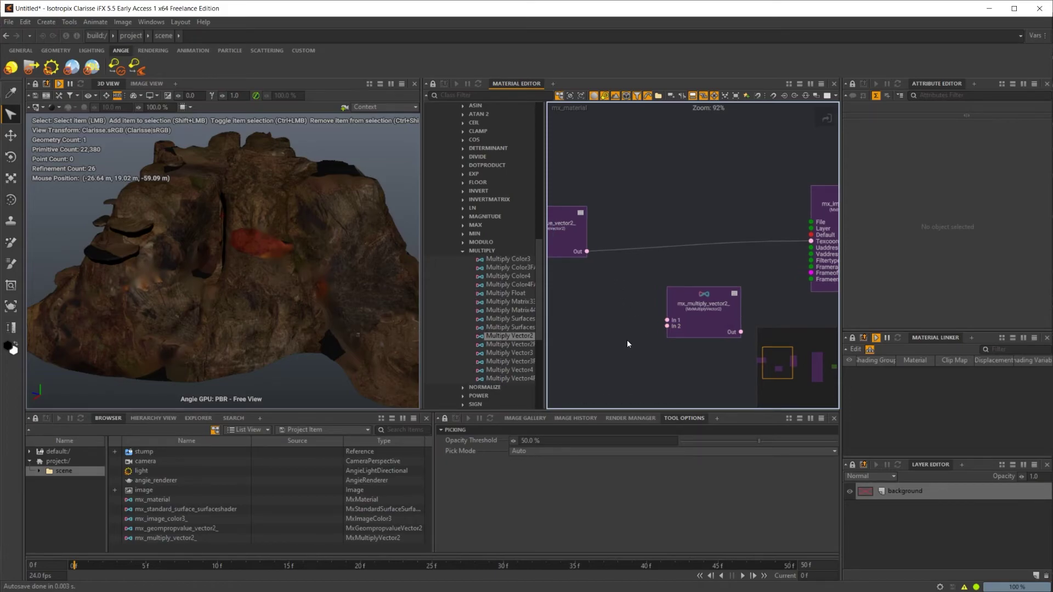
Drop mx_multiply_vector2_ onto the wire from geompropvalue Out to the image's Texcoord.
{"action": "middle_click_drag", "start_coordinate": [627, 340], "coordinate": [685, 353]}
{"action": "left_click_drag", "start_coordinate": [751, 318], "coordinate": [722, 286]}
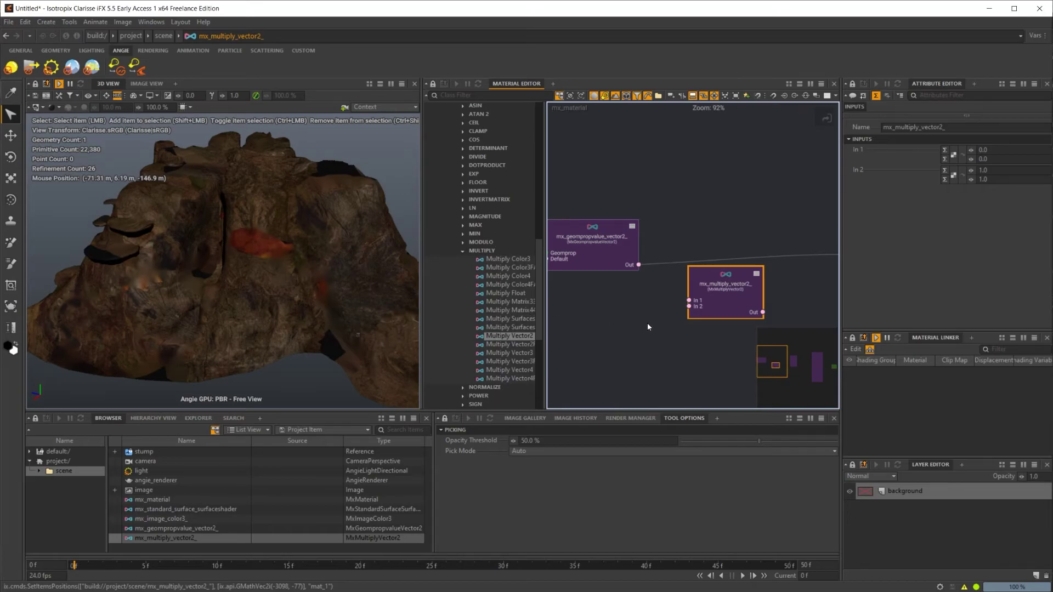
{"action": "middle_click_drag", "start_coordinate": [638, 328], "coordinate": [635, 328]}
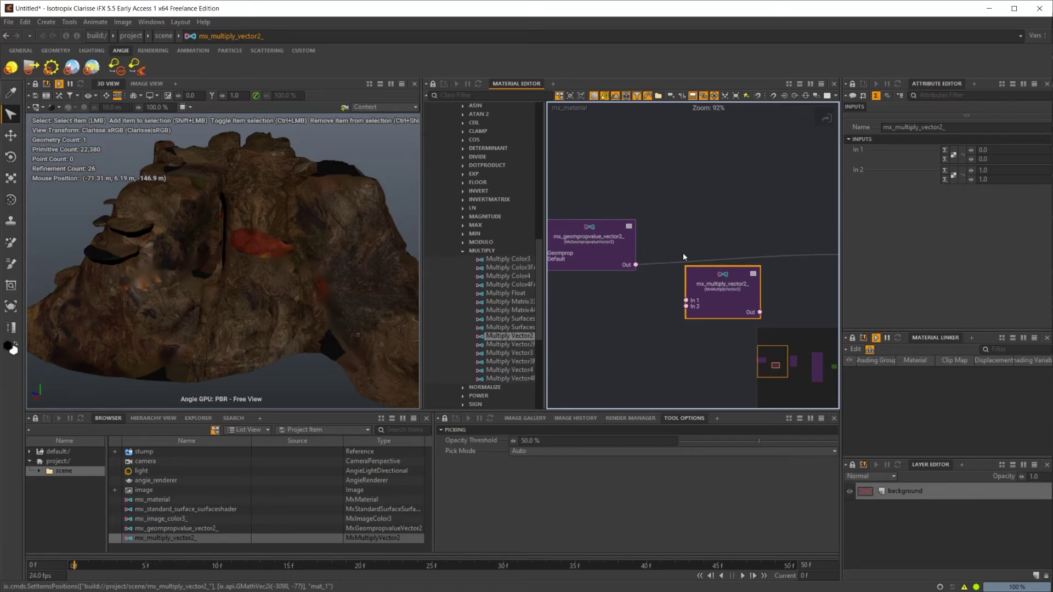
{"action": "left_click_drag", "start_coordinate": [735, 284], "coordinate": [711, 261]}
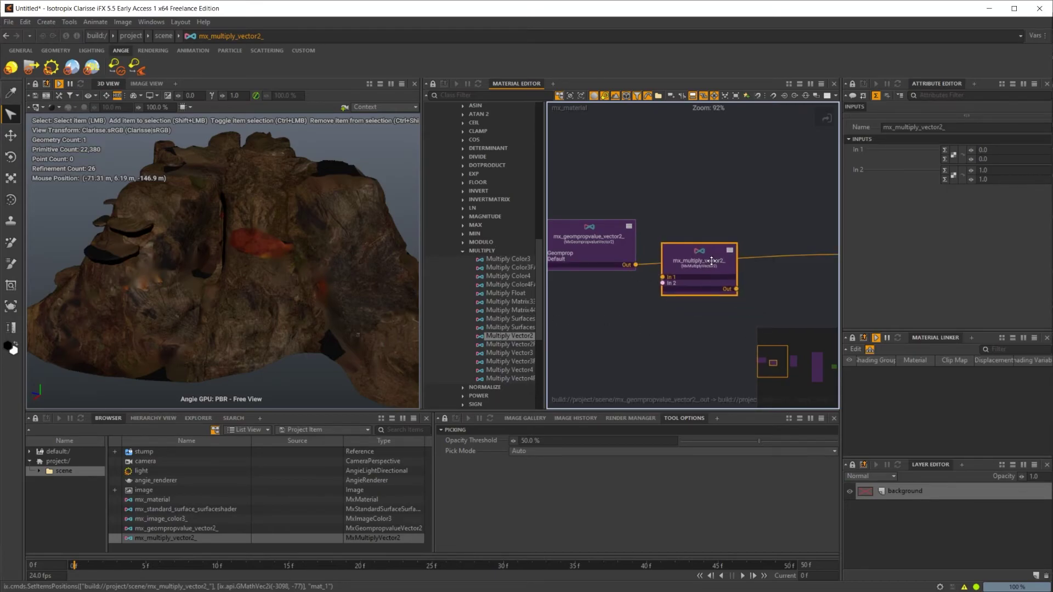
{"action": "middle_click_drag", "start_coordinate": [700, 357], "coordinate": [634, 357]}
{"action": "left_click_drag", "start_coordinate": [631, 263], "coordinate": [655, 258]}
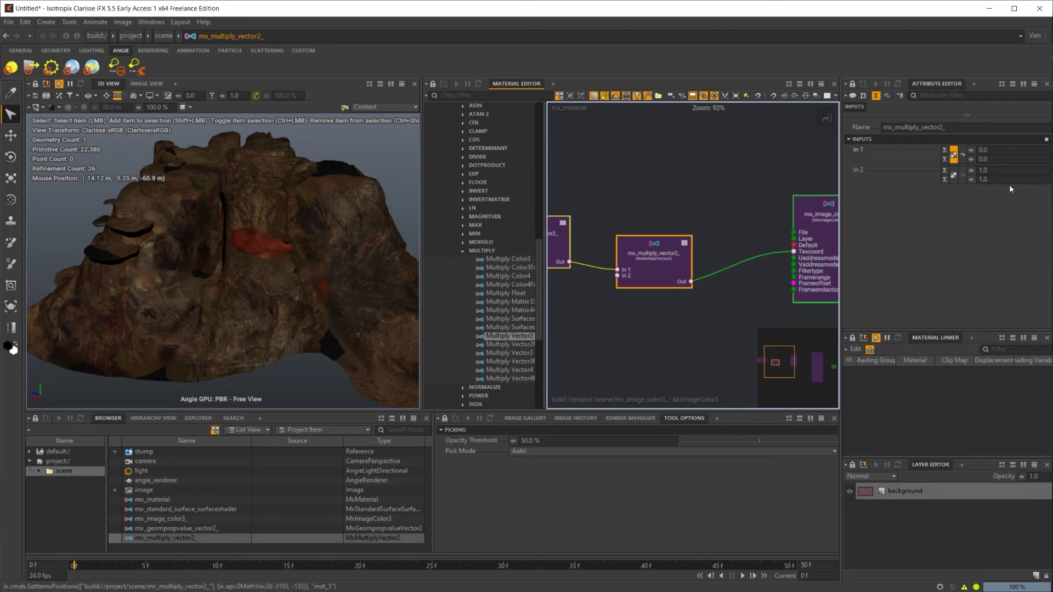
Set the multiply node's second In 2 value to -1.0.
{"action": "left_click", "coordinate": [983, 180]}
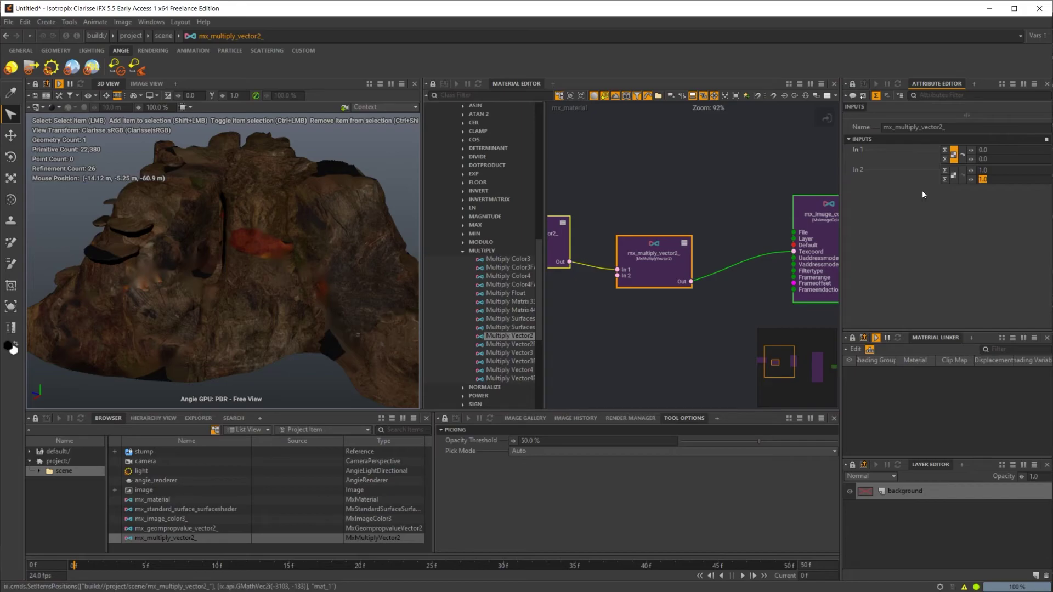
{"action": "type", "text": "-1"}
{"action": "key", "text": "Return"}
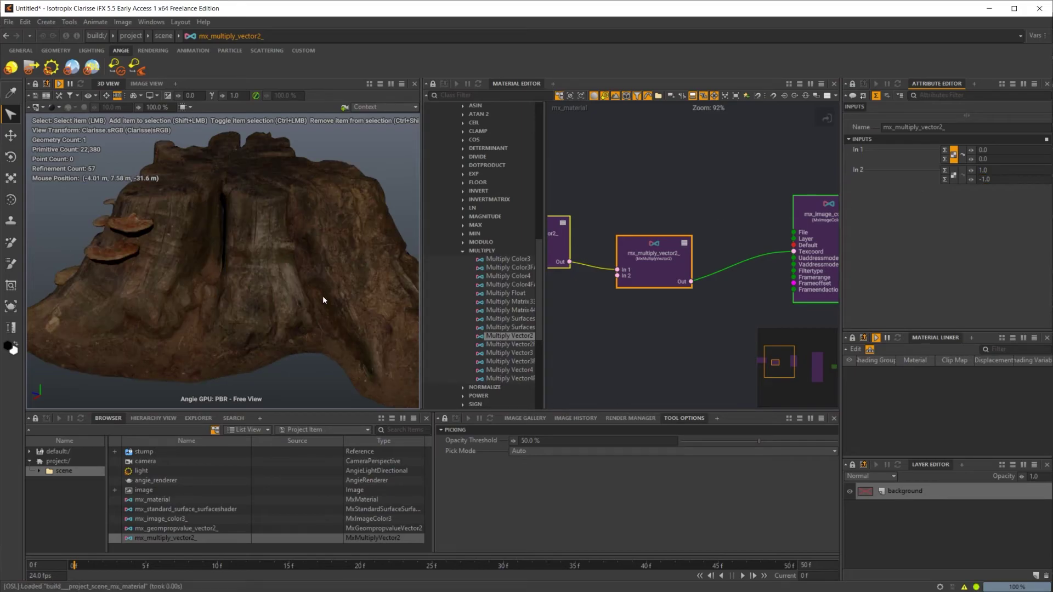
Orbit the stump to verify the flipped bark texture, and zoom out the material graph.
{"action": "left_click_drag", "start_coordinate": [322, 295], "coordinate": [222, 249], "text": "alt"}
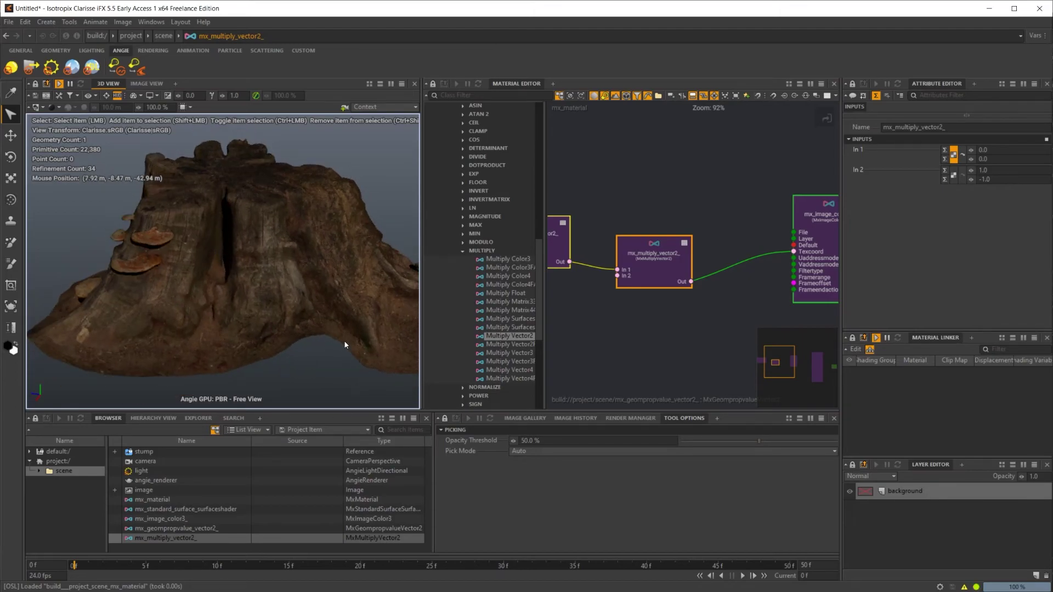
{"action": "left_click_drag", "start_coordinate": [345, 344], "coordinate": [396, 306], "text": "alt"}
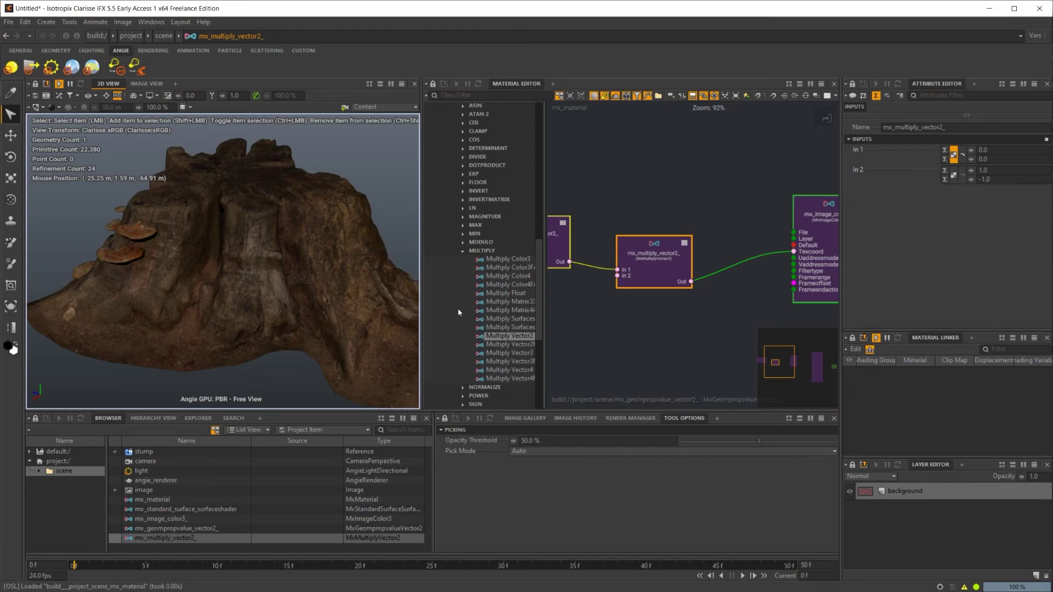
{"action": "scroll", "coordinate": [702, 327], "scroll_direction": "down", "scroll_amount": 3}
{"action": "middle_click_drag", "start_coordinate": [739, 324], "coordinate": [686, 317]}
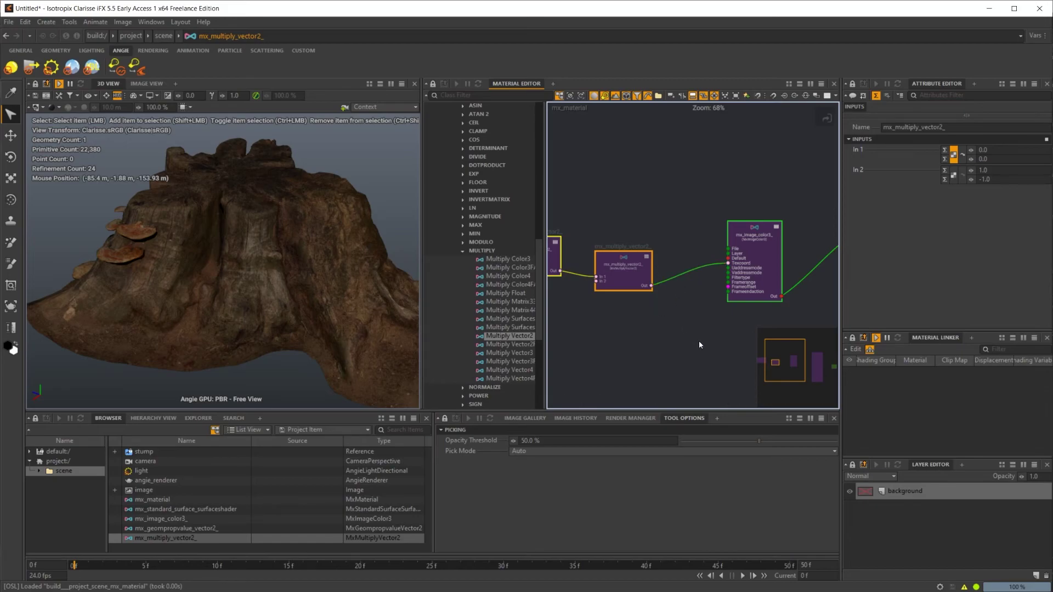
{"action": "middle_click_drag", "start_coordinate": [700, 344], "coordinate": [742, 255]}
{"action": "middle_click_drag", "start_coordinate": [580, 322], "coordinate": [678, 307]}
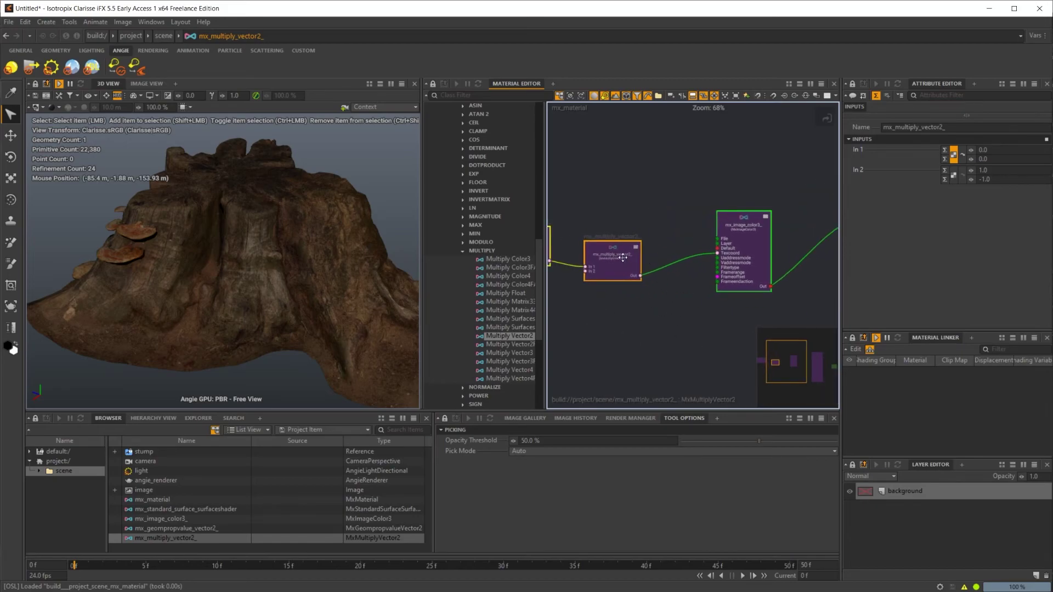